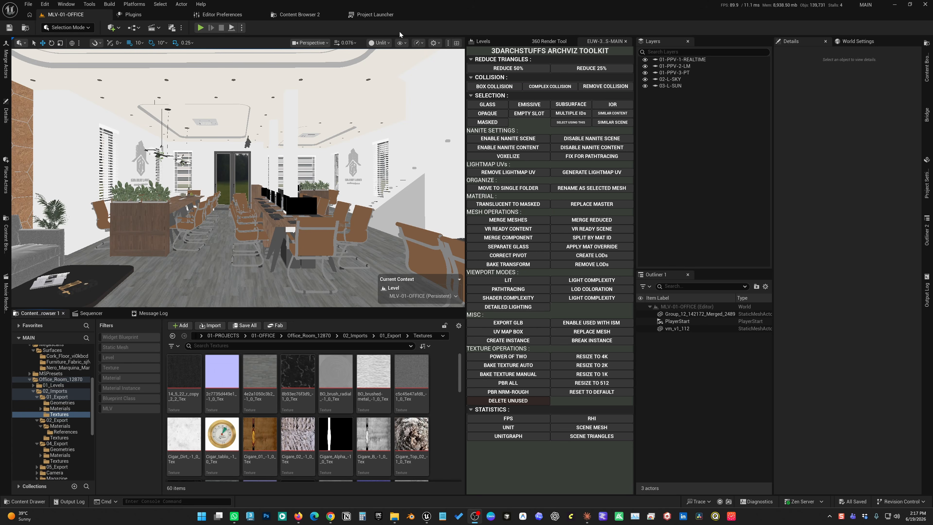
# Step: Switch the viewport to Lit view mode and look over the office interior
pyautogui.click(400, 28)
pyautogui.moveTo(325, 199); pyautogui.dragTo(347, 207, button='right')
pyautogui.hotkey('alt', '4')
pyautogui.scroll(-1, 325, 199)
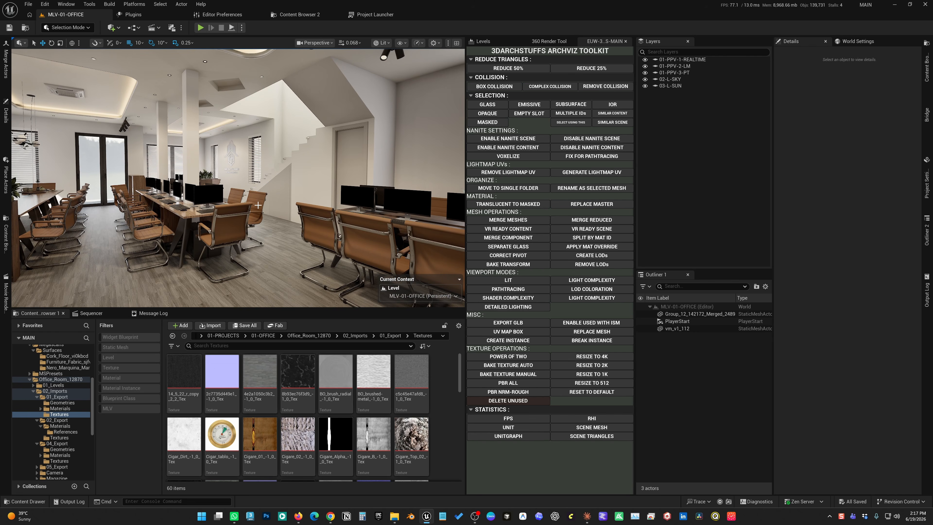
pyautogui.moveTo(253, 242); pyautogui.dragTo(307, 239, button='right')
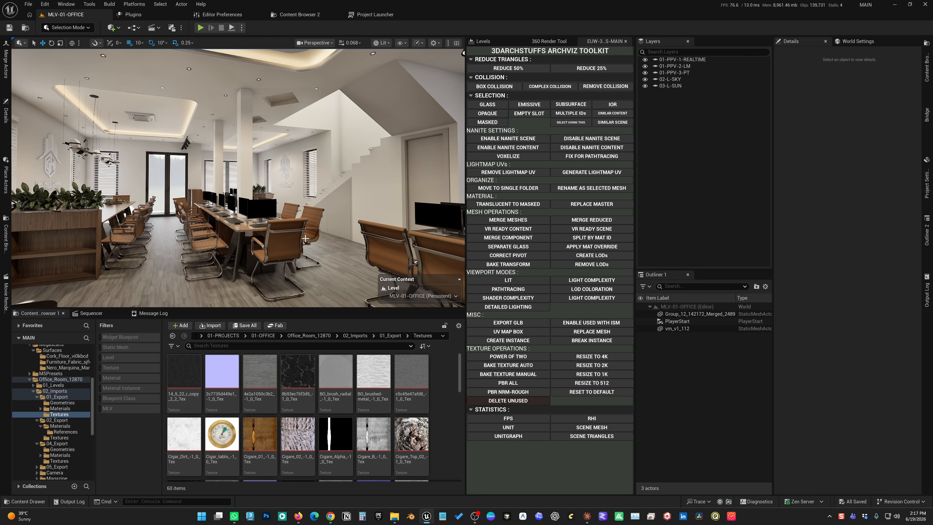
pyautogui.moveTo(307, 239); pyautogui.dragTo(301, 231, button='right')
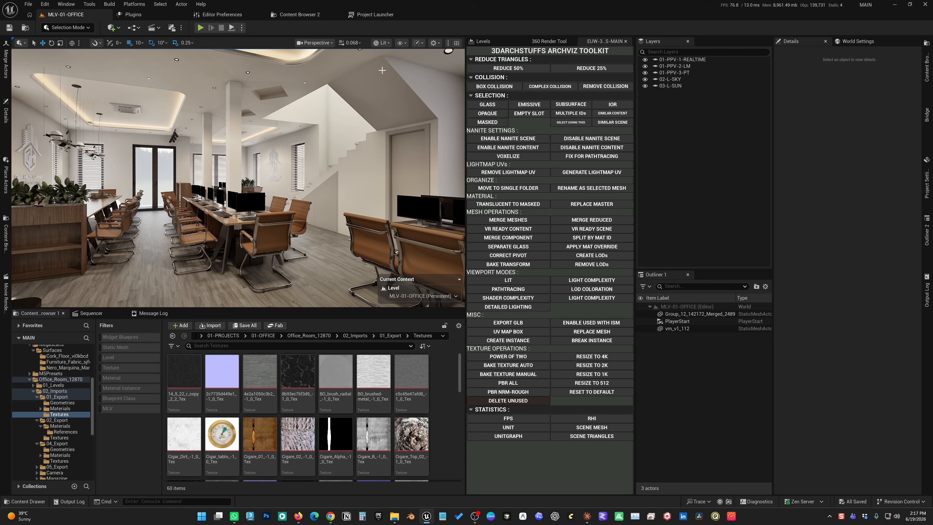
# Step: Inspect the office scene in Shader Complexity view mode and return the viewport to Lit
pyautogui.click(381, 42)
pyautogui.moveTo(412, 149)
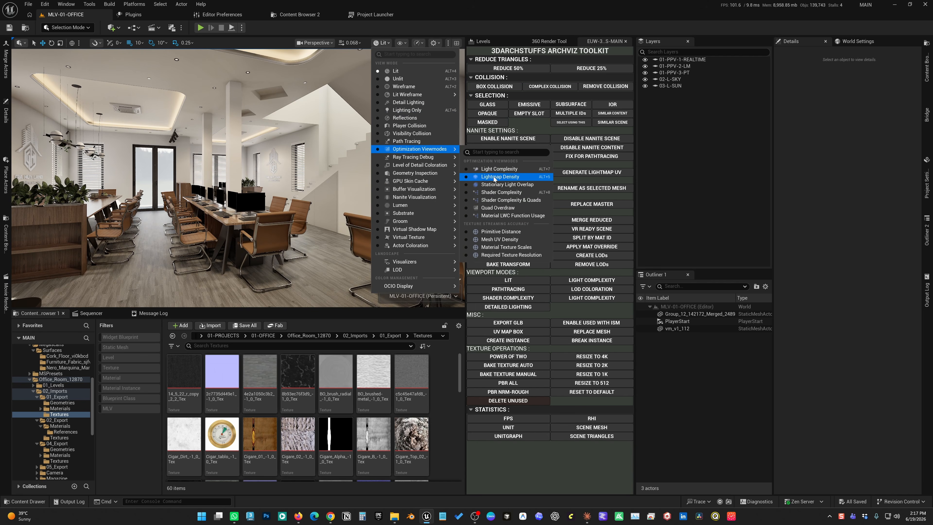
pyautogui.click(500, 196)
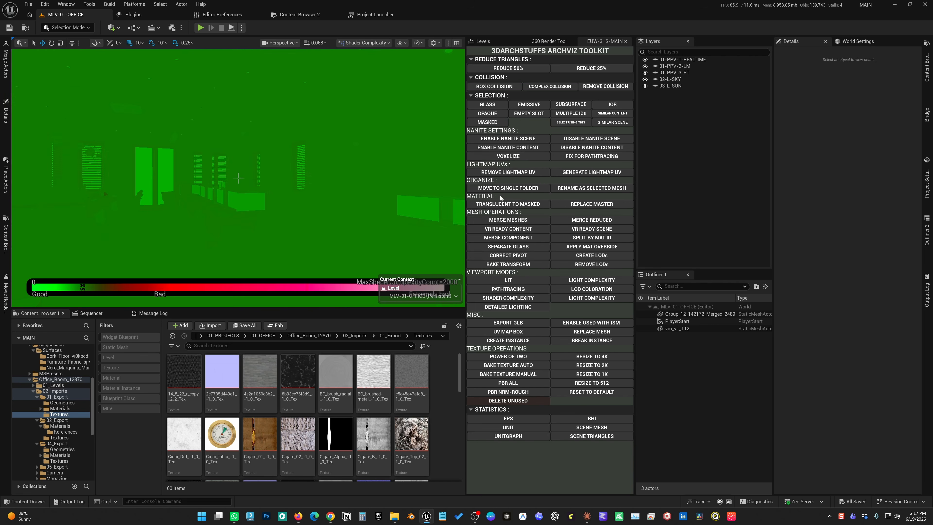
pyautogui.moveTo(238, 178); pyautogui.dragTo(238, 178, button='right')
pyautogui.scroll(2, 238, 178)
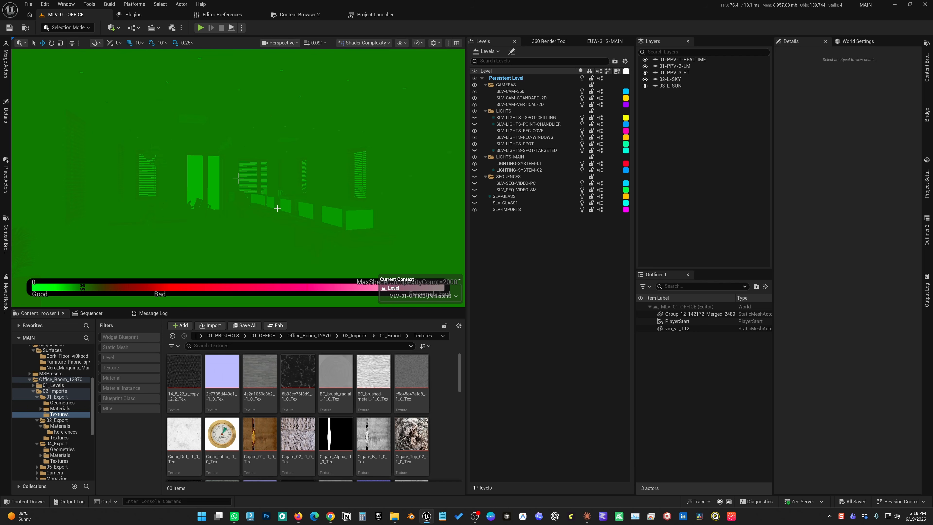
pyautogui.hotkey('alt', '4')
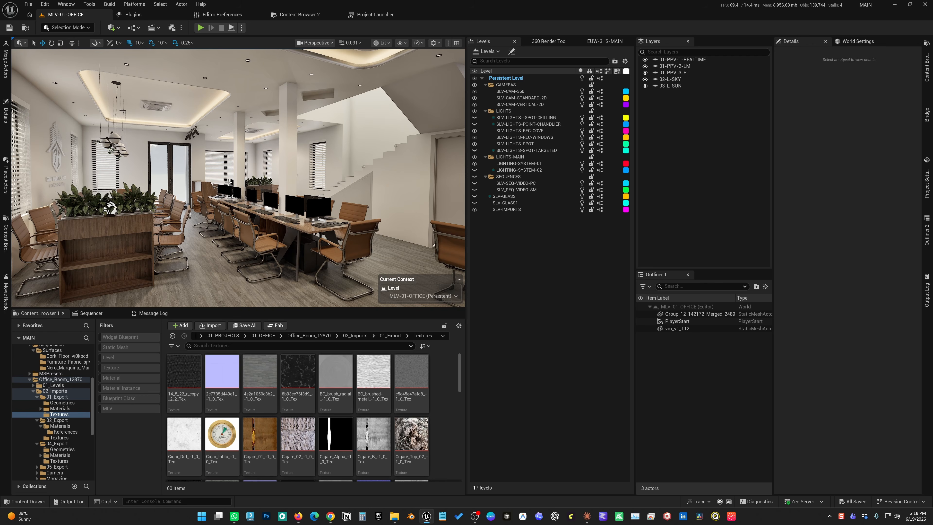
# Step: Select the office floor mesh and open its Floor material instance for editing
pyautogui.moveTo(276, 238); pyautogui.dragTo(298, 263, button='right')
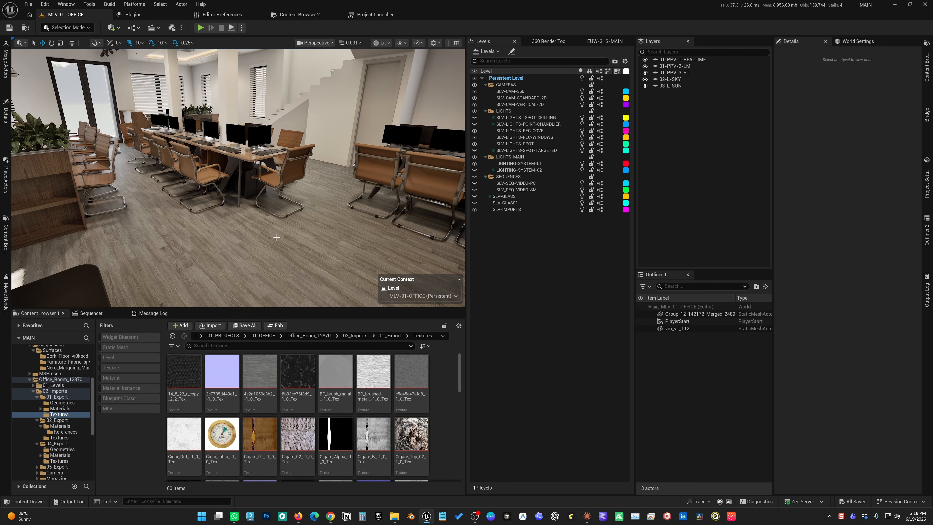
pyautogui.click(288, 245)
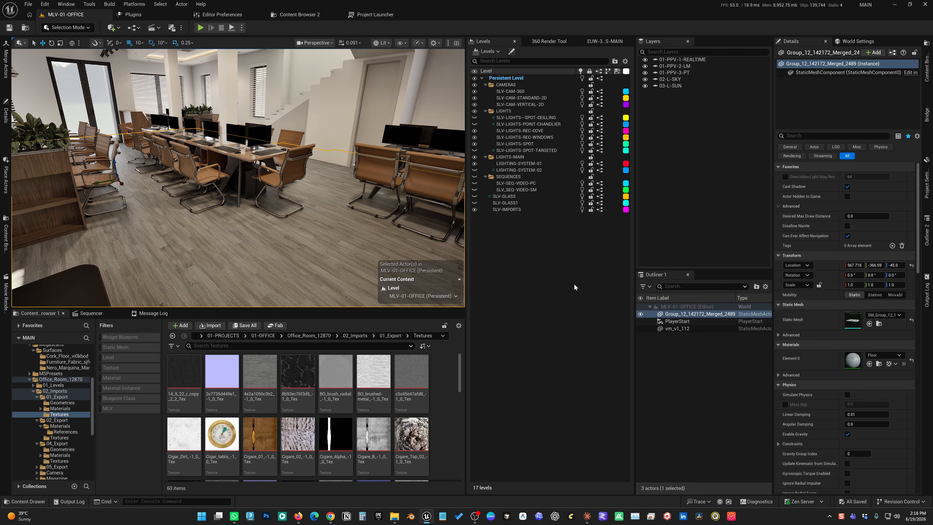
pyautogui.doubleClick(853, 360)
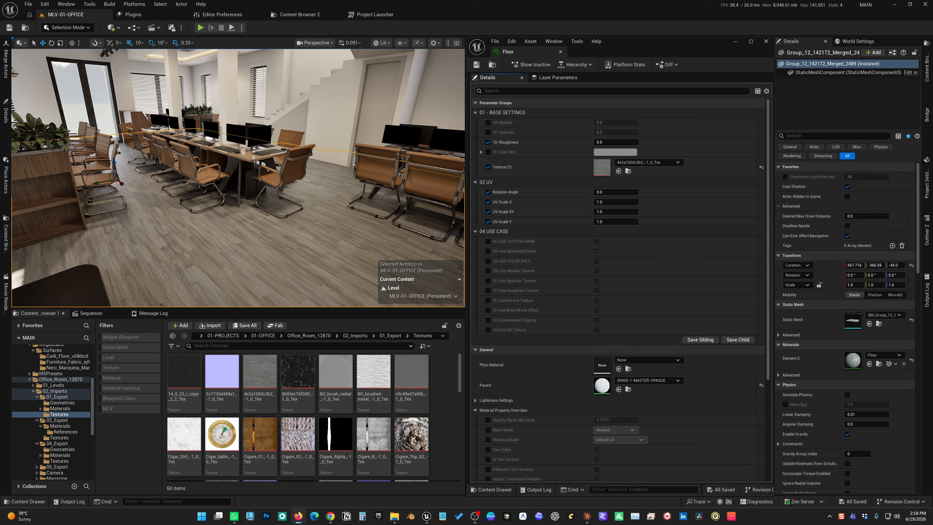
# Step: View the opaque master material's web page in the browser, and locate the Floor material's parent among the project assets in Unreal Editor
pyautogui.click(298, 516)
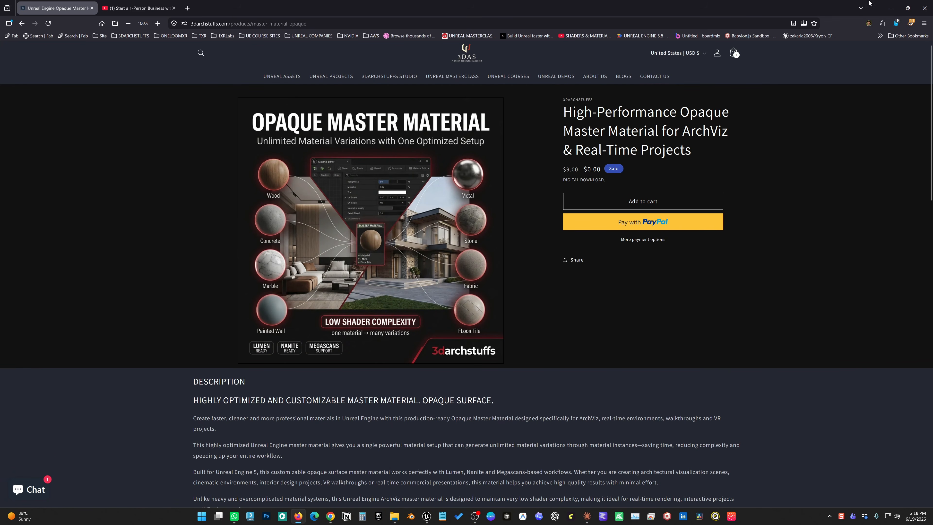
pyautogui.click(890, 8)
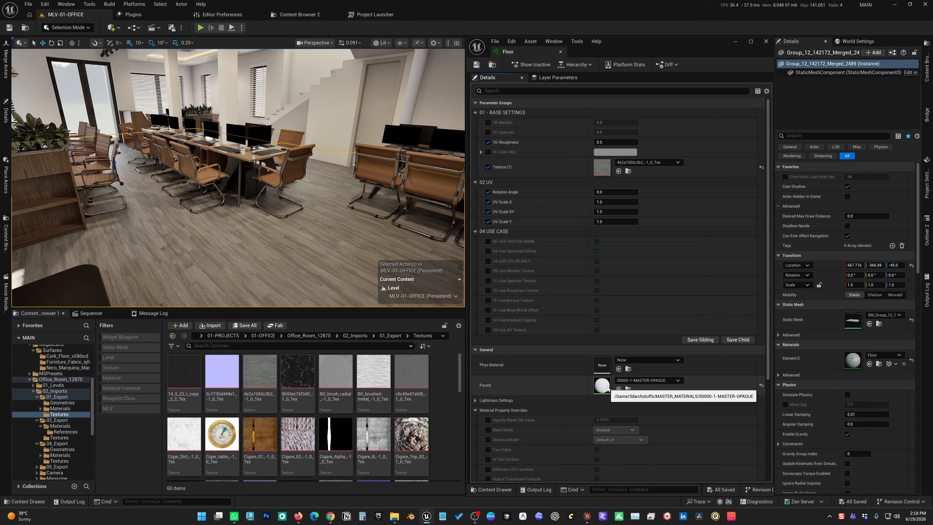
pyautogui.click(628, 389)
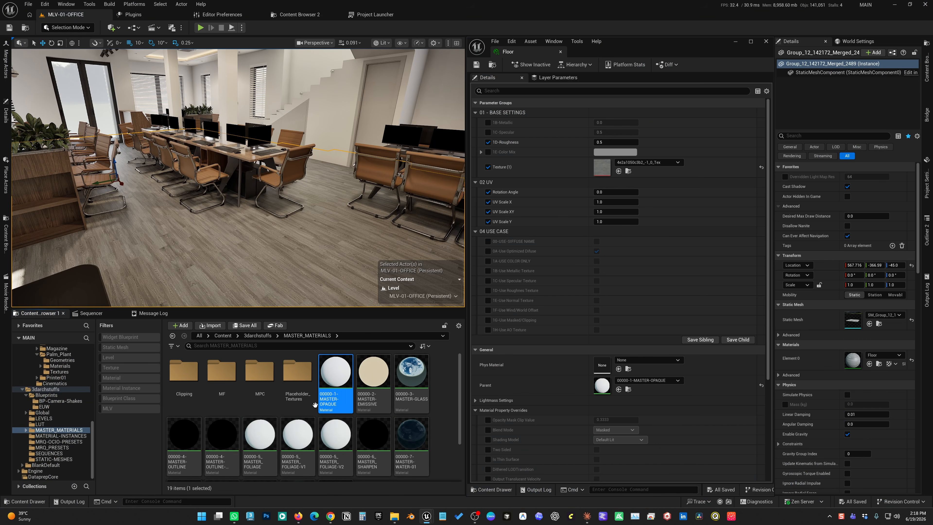
pyautogui.moveTo(341, 395)
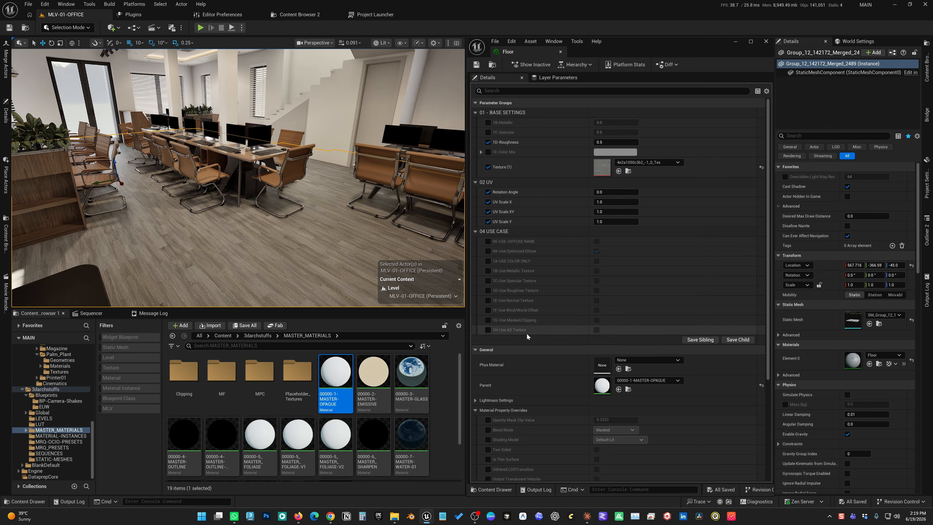
pyautogui.rightClick(333, 375)
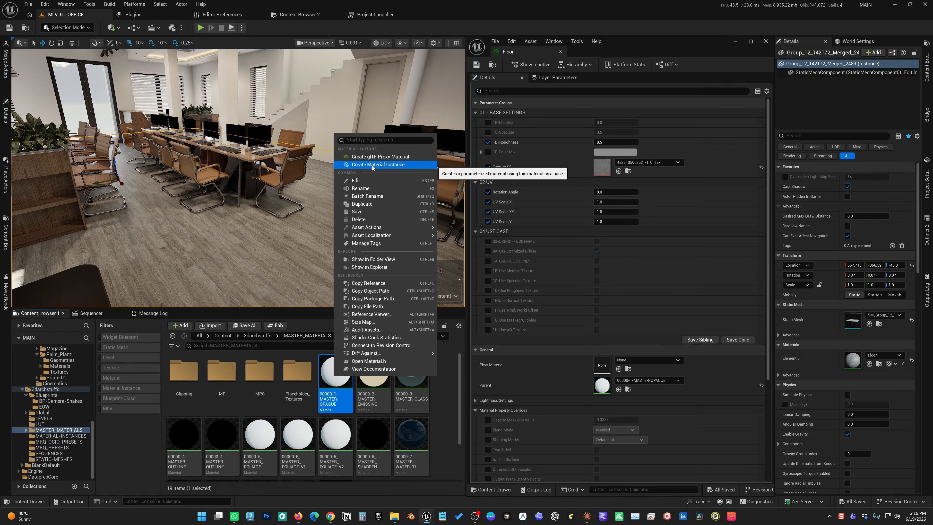
pyautogui.click(444, 400)
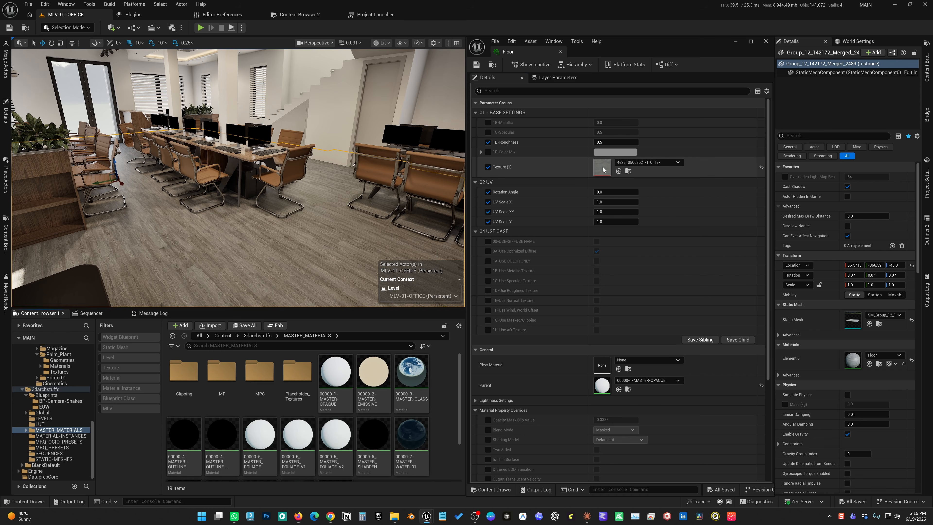
# Step: Locate the Floor material's texture among the project assets and disable the material's Roughness, Rotation Angle and UV Scale X, XY and Y overrides
pyautogui.click(627, 171)
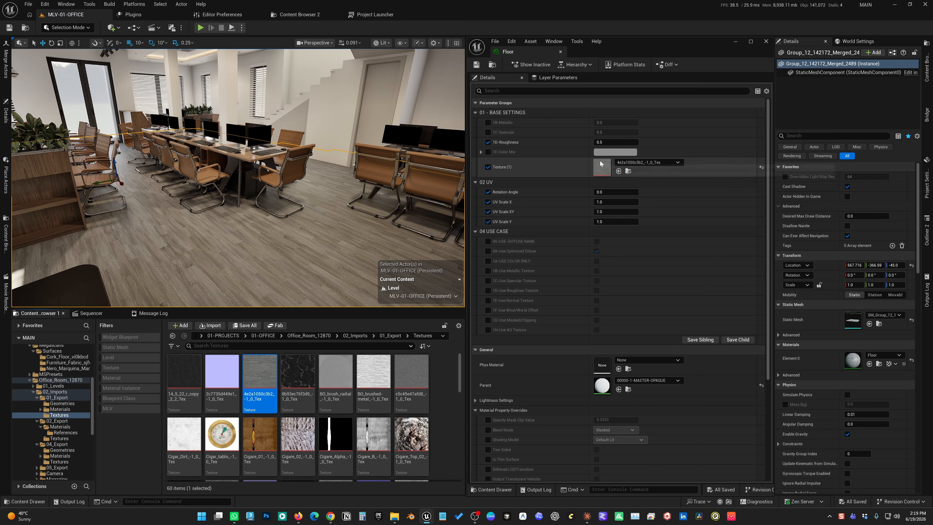
pyautogui.click(487, 222)
pyautogui.click(487, 211)
pyautogui.click(488, 201)
pyautogui.click(488, 192)
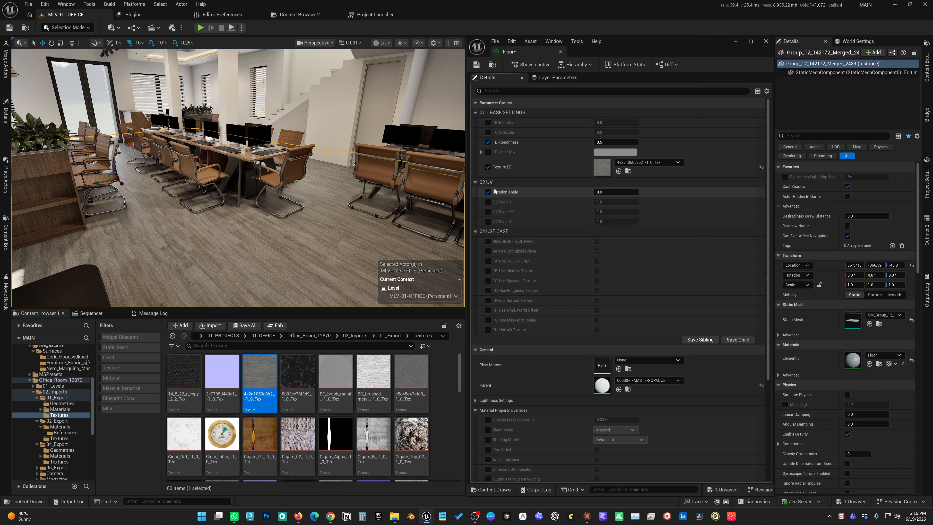
pyautogui.click(487, 142)
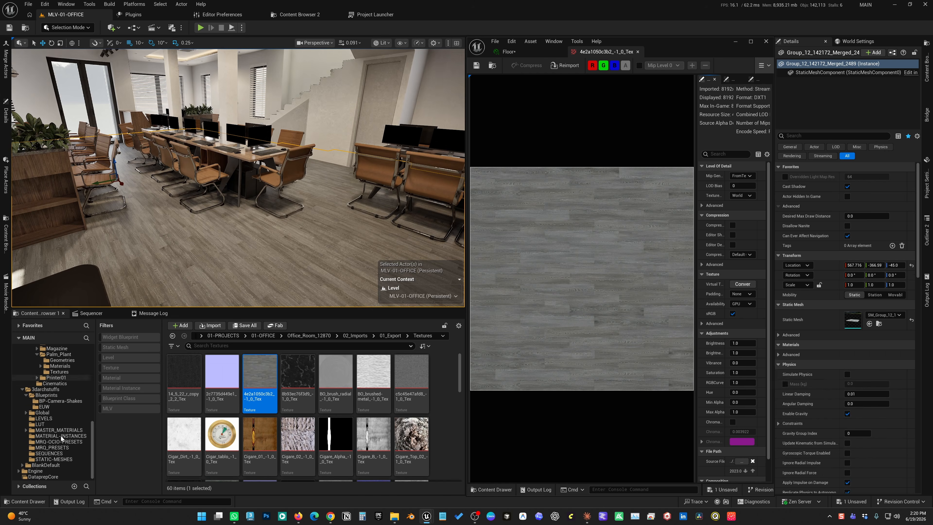
# Step: Create a material instance of 00000-1-MASTER-OPAQUE with its default name and apply it to the office floor
pyautogui.click(69, 430)
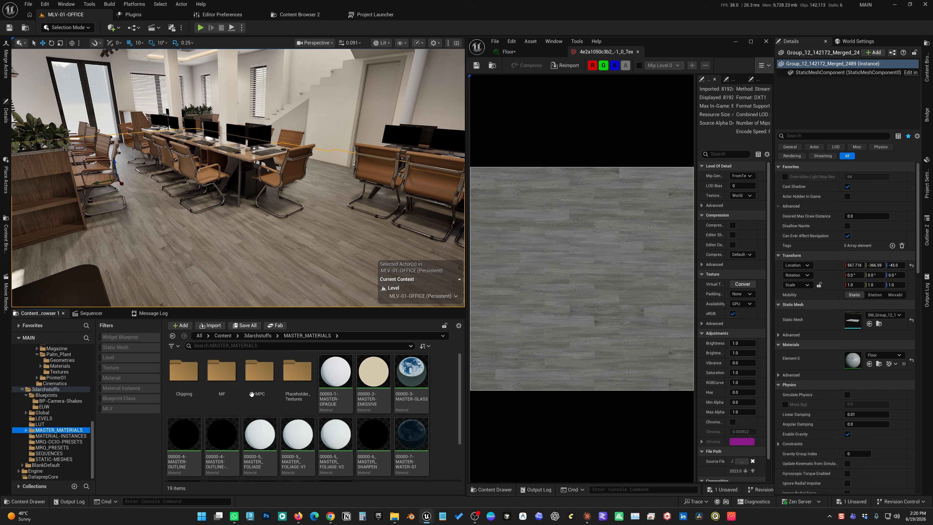
pyautogui.rightClick(335, 374)
pyautogui.click(378, 164)
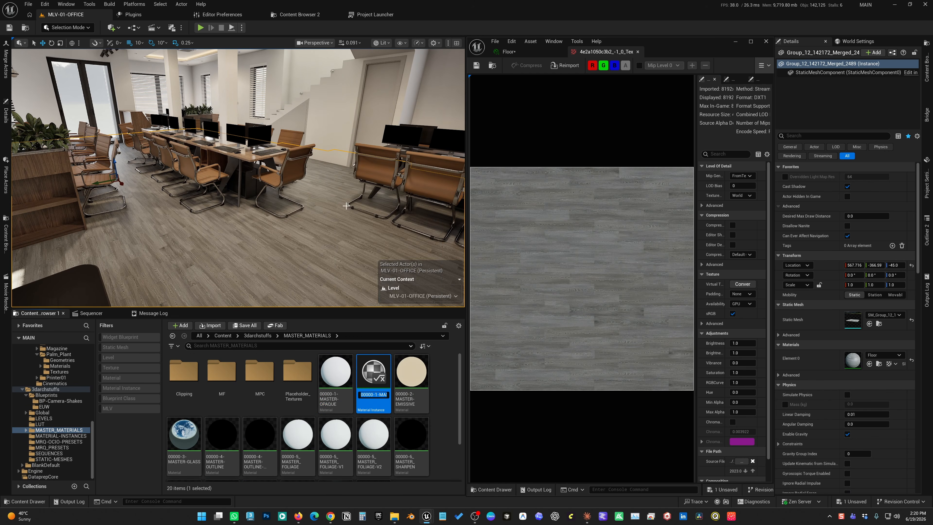
pyautogui.press('Return')
pyautogui.moveTo(375, 373); pyautogui.dragTo(368, 270)
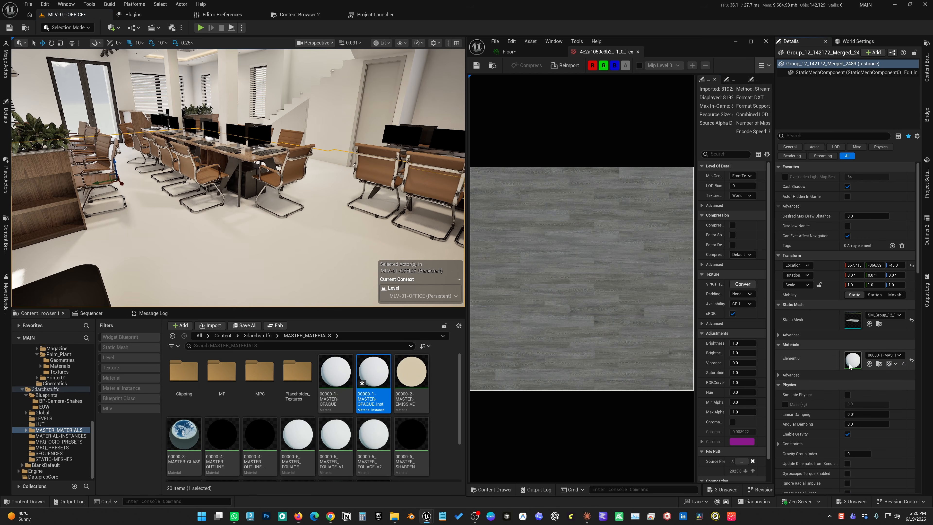
# Step: Open the floor's new material instance and assign the wood plank floor texture to its Texture parameter
pyautogui.doubleClick(849, 364)
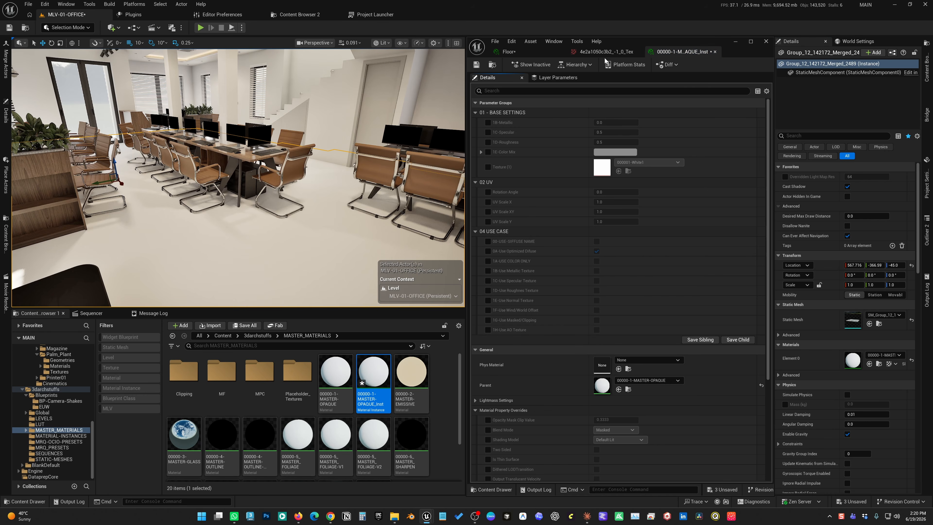
pyautogui.click(580, 54)
pyautogui.click(492, 65)
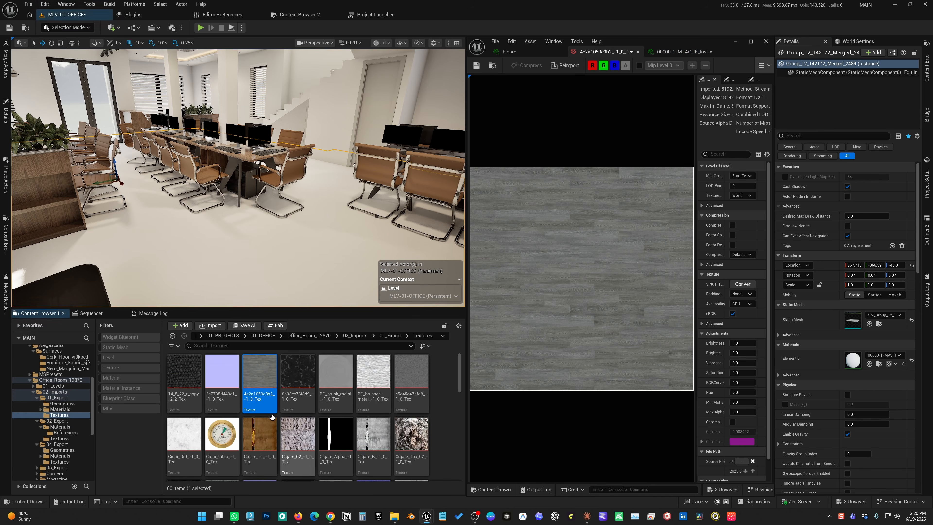
pyautogui.click(680, 52)
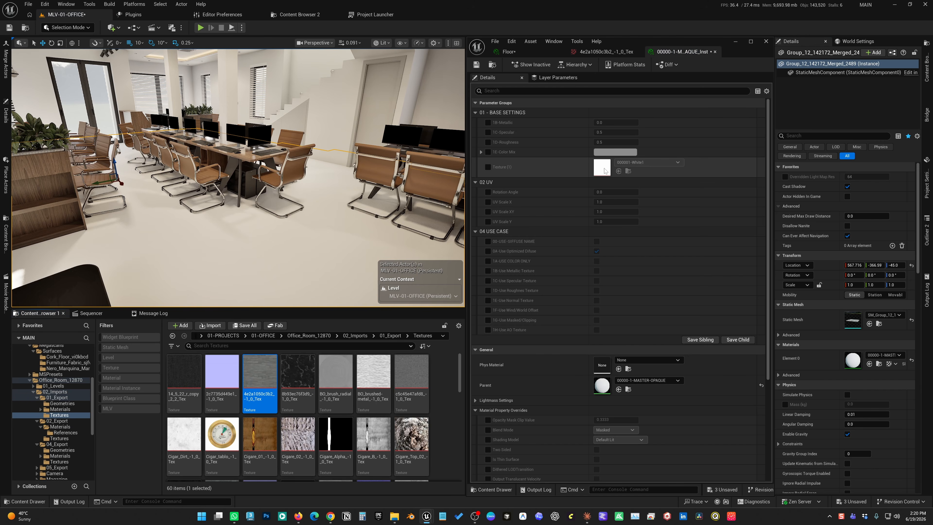
pyautogui.click(619, 171)
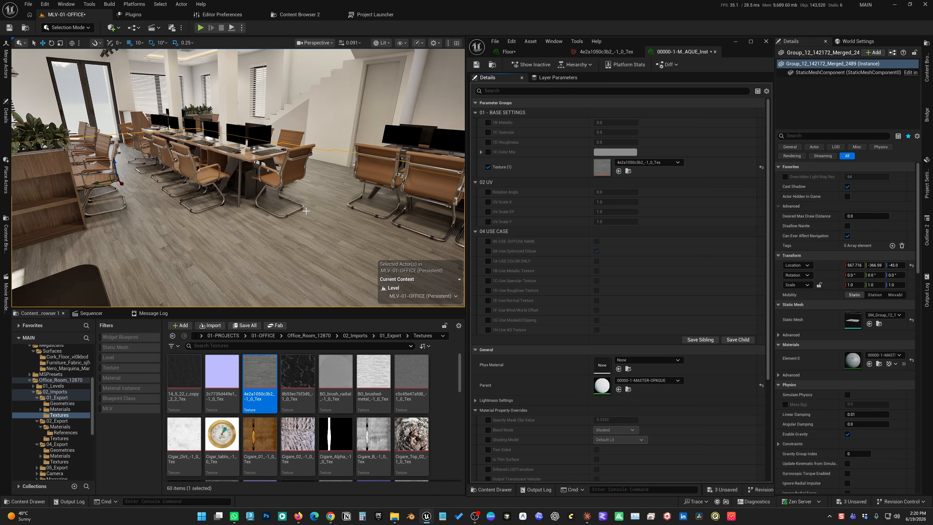
# Step: Check the retextured floor in Shader Complexity and Lit view modes, and deselect the floor mesh
pyautogui.moveTo(306, 211); pyautogui.dragTo(311, 209, button='right')
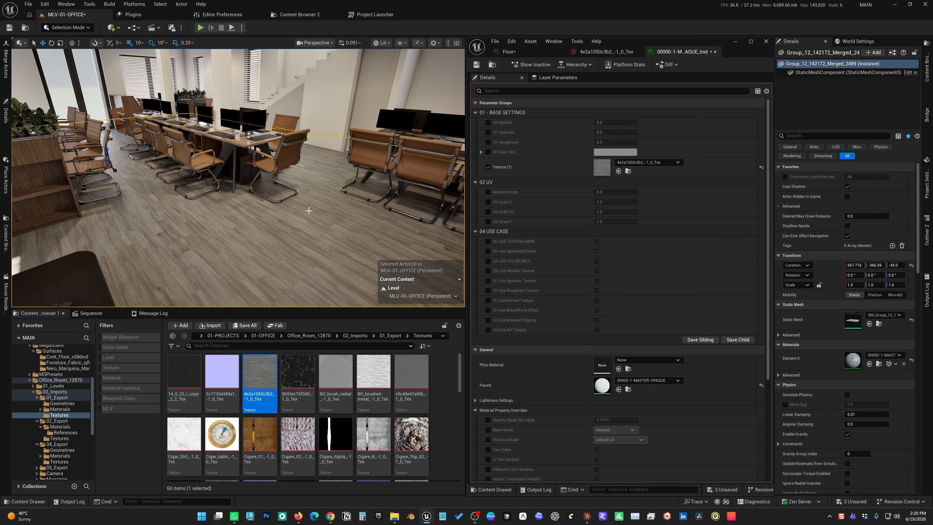
pyautogui.hotkey('alt', '8')
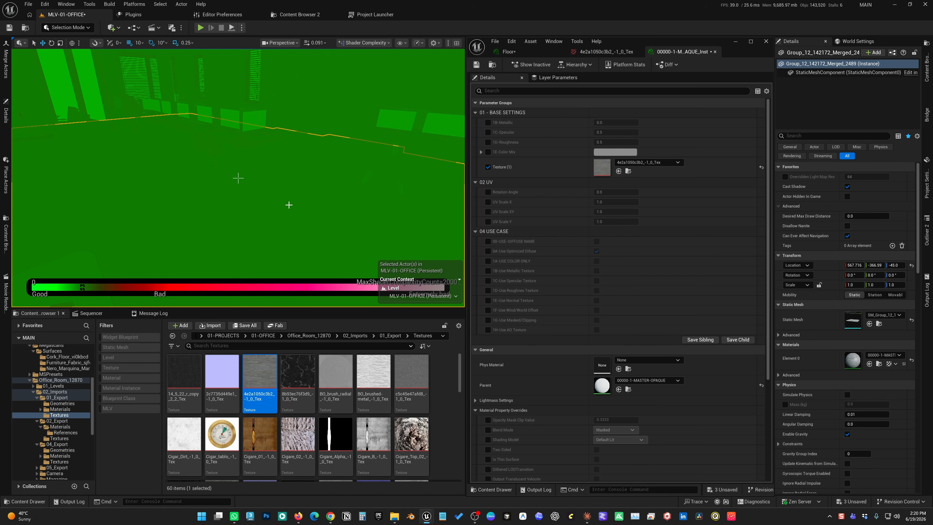
pyautogui.hotkey('alt', '4')
pyautogui.moveTo(339, 218)
pyautogui.mouseDown(button='right')
pyautogui.moveTo(313, 232)
pyautogui.moveTo(339, 218)
pyautogui.mouseUp(button='right')
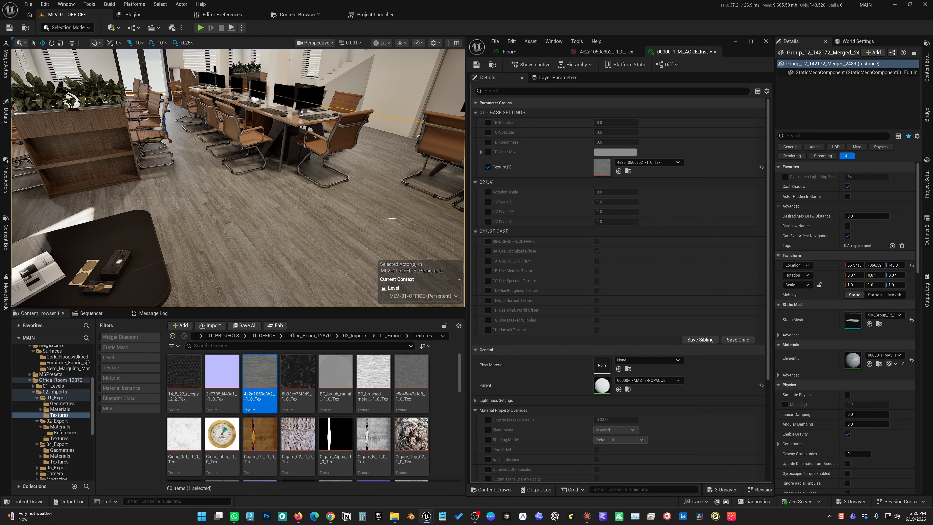
pyautogui.moveTo(381, 223); pyautogui.dragTo(386, 215, button='right')
pyautogui.press('Escape')
pyautogui.click(531, 180)
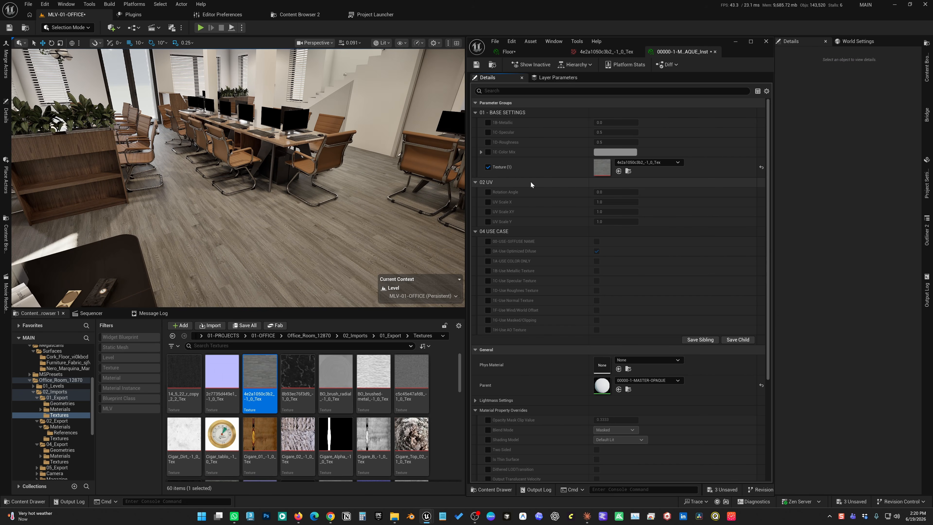
# Step: Try a Metallic value of about 1.02 on the floor's material instance, reset it and disable the override
pyautogui.click(487, 122)
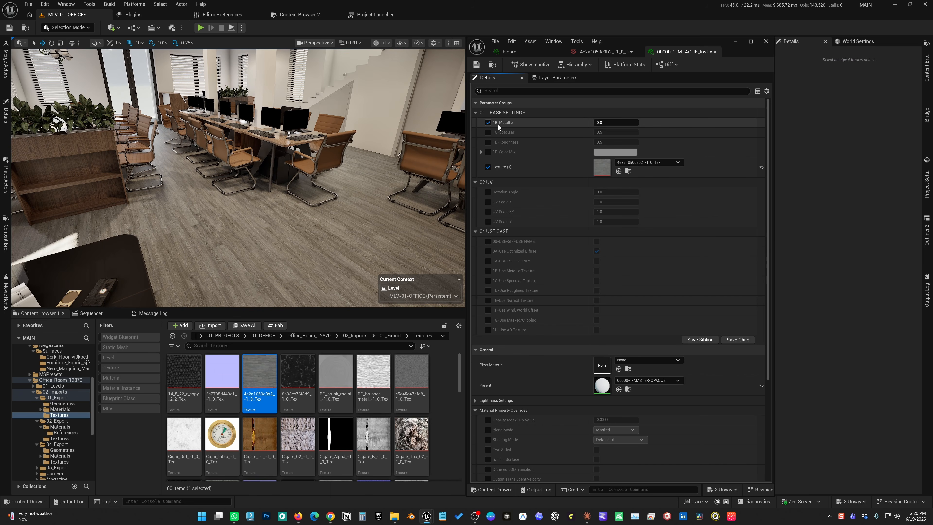
pyautogui.moveTo(601, 122); pyautogui.dragTo(643, 122)
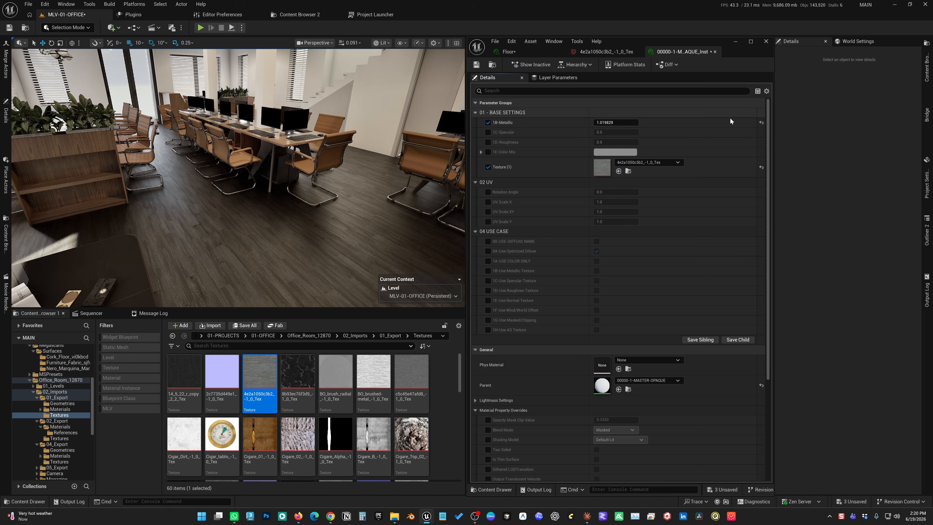
pyautogui.click(761, 122)
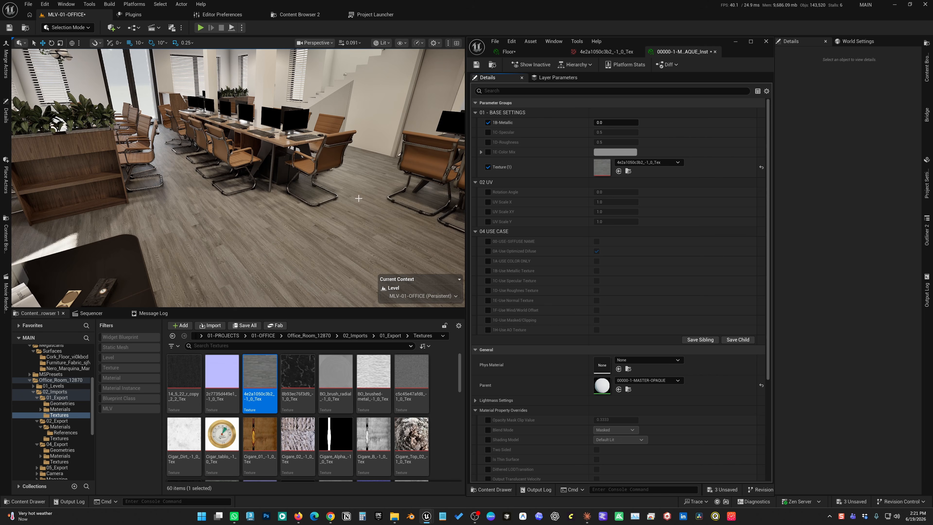
pyautogui.click(488, 123)
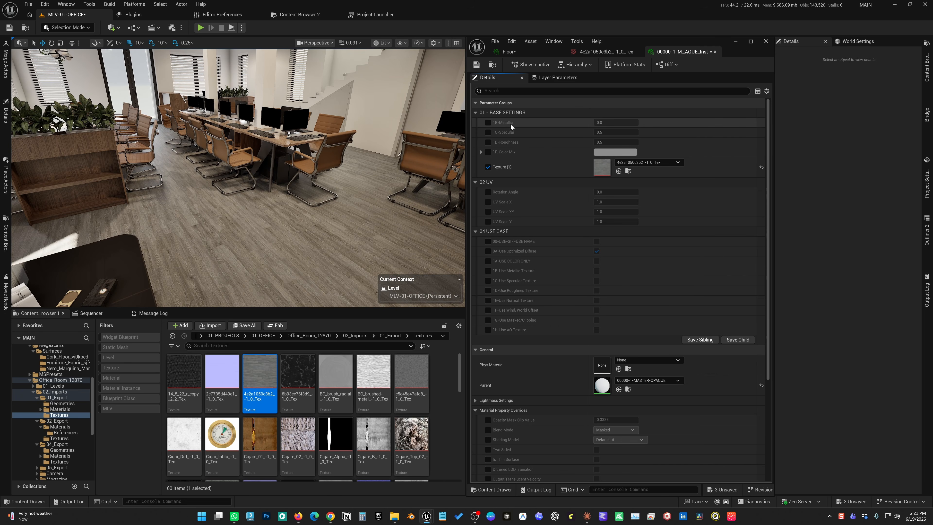
# Step: Enable the Specular override on the floor's material instance, try a different value and reset it to the default
pyautogui.click(487, 133)
pyautogui.moveTo(602, 132); pyautogui.dragTo(648, 132)
pyautogui.click(761, 132)
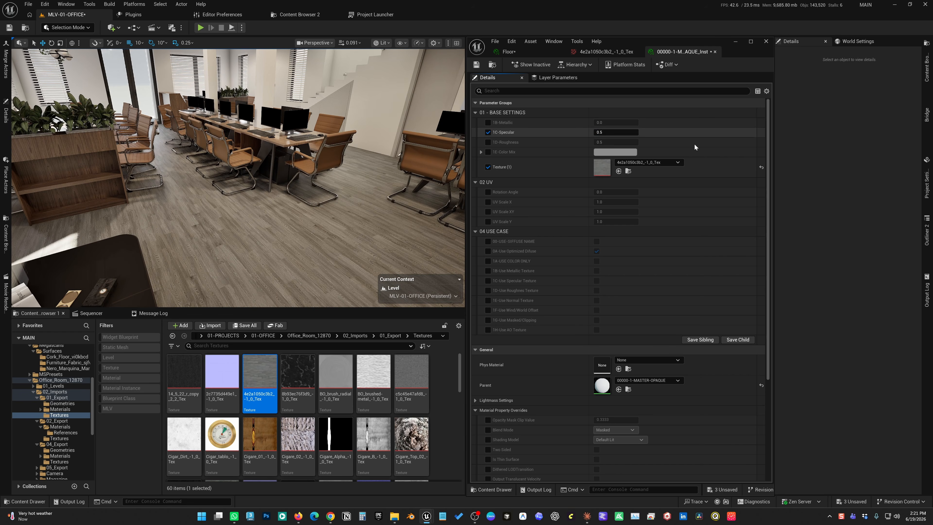
# Step: Enable the Roughness override on the floor's material instance, try a value of about 0.07 and undo the value change
pyautogui.click(487, 142)
pyautogui.moveTo(602, 142); pyautogui.dragTo(572, 142)
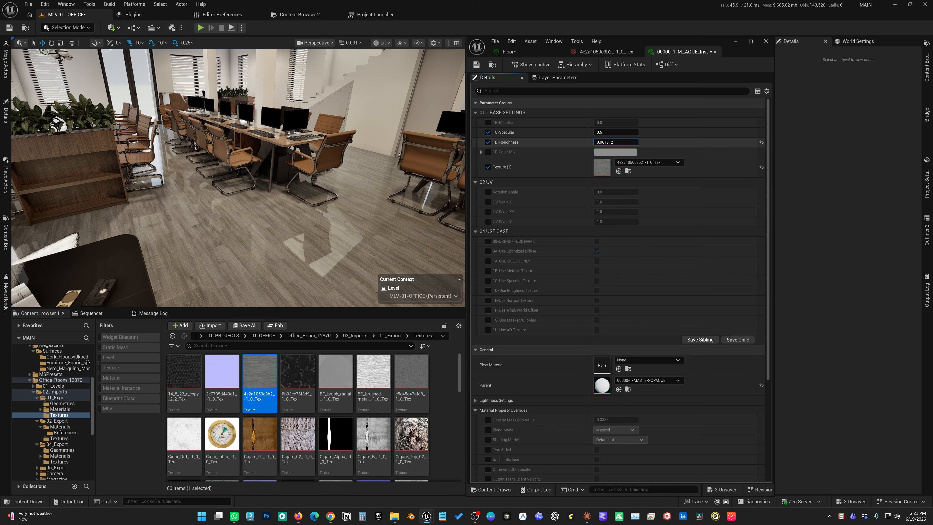
pyautogui.hotkey('ctrl', 'z')
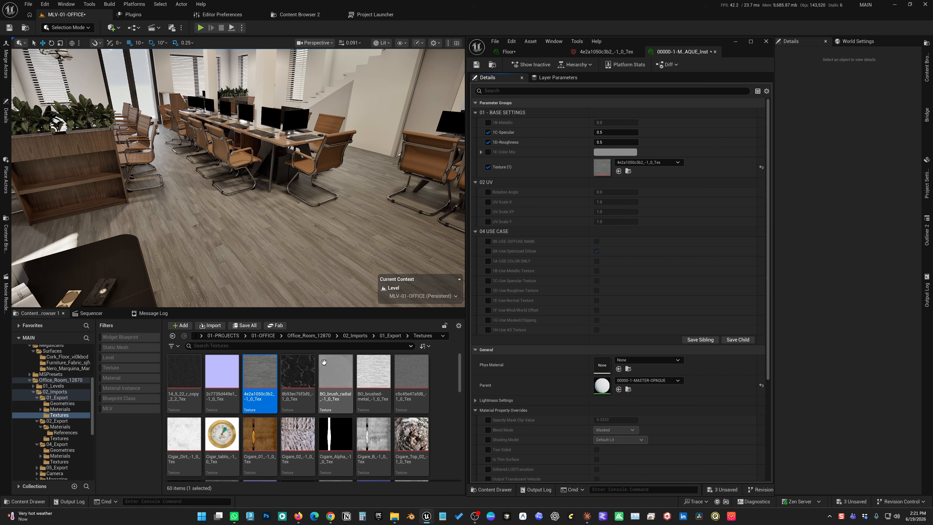
# Step: Try the dark marble texture in the floor instance's Texture parameter and reassign the wood plank texture
pyautogui.click(308, 370)
pyautogui.click(618, 171)
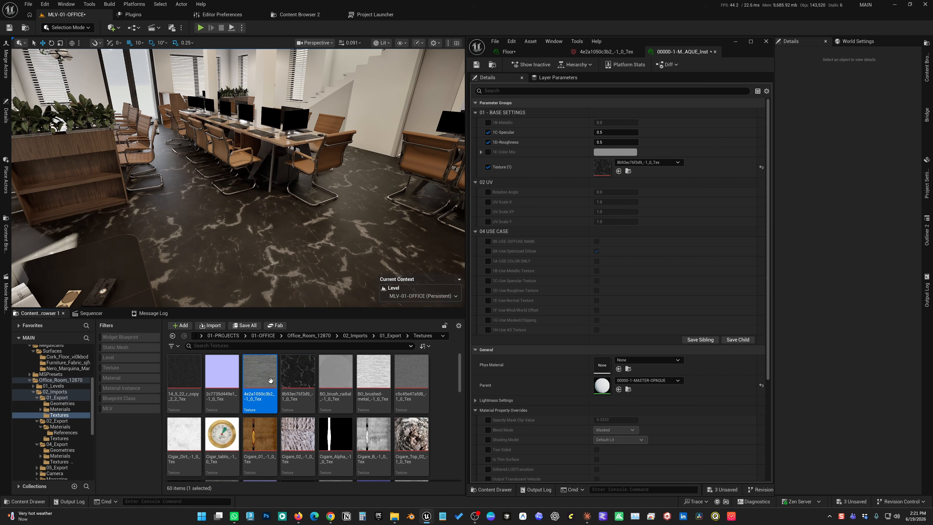
pyautogui.click(618, 171)
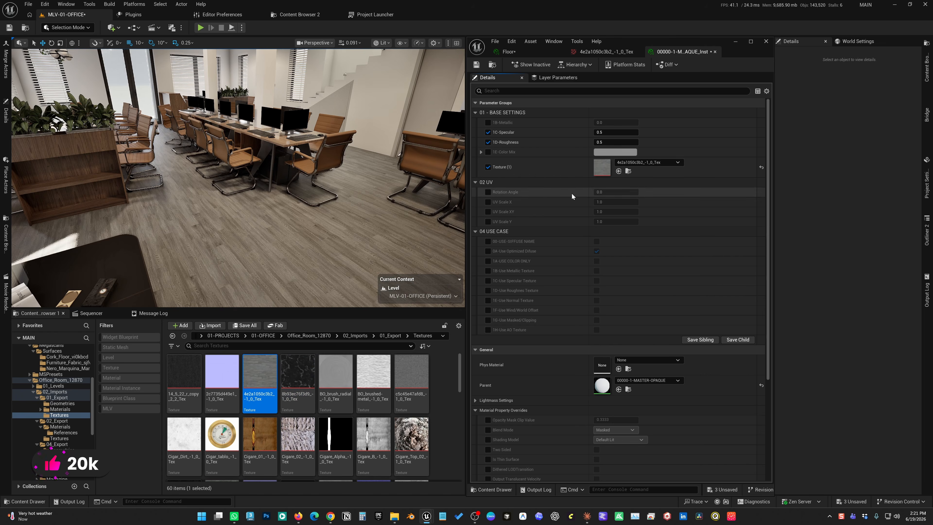
# Step: Enable the Rotation Angle override on the floor's material instance and set the angle to 90
pyautogui.click(487, 193)
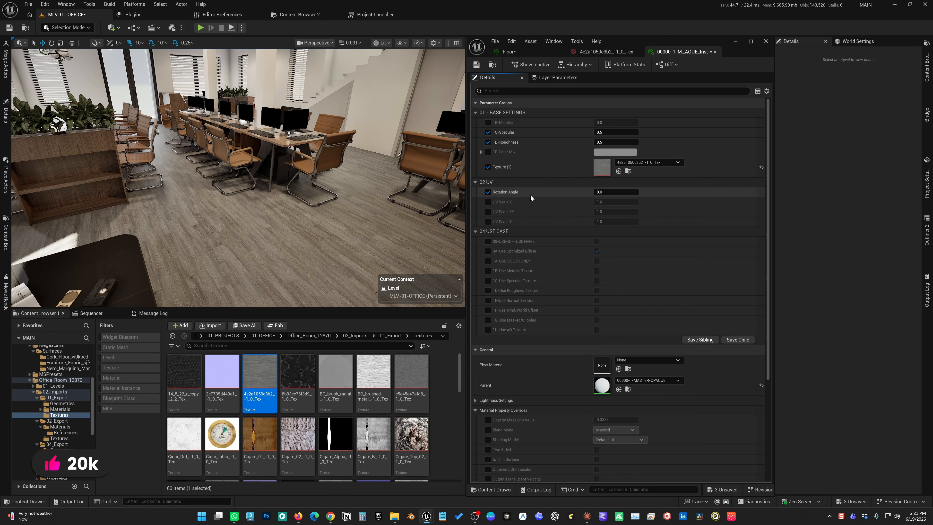
pyautogui.moveTo(601, 192); pyautogui.dragTo(624, 193)
pyautogui.click(602, 192)
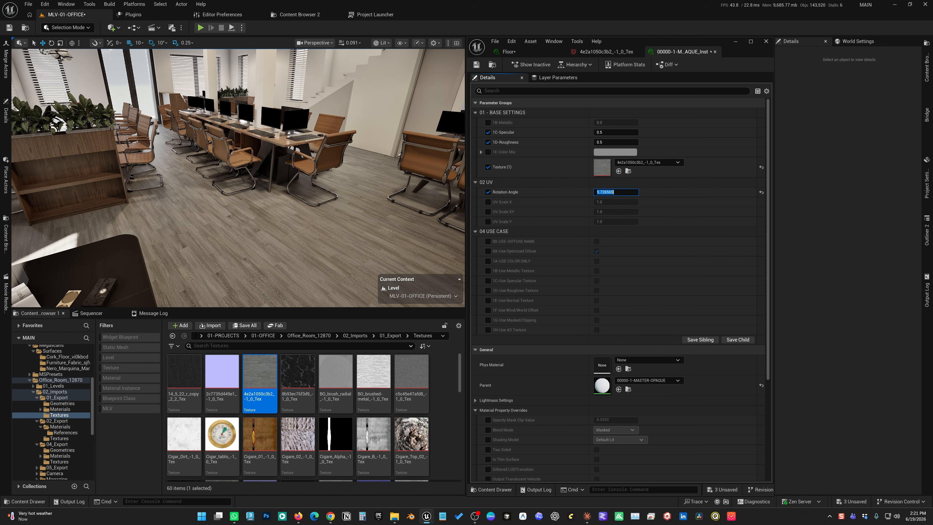
pyautogui.write('90')
pyautogui.press('Return')
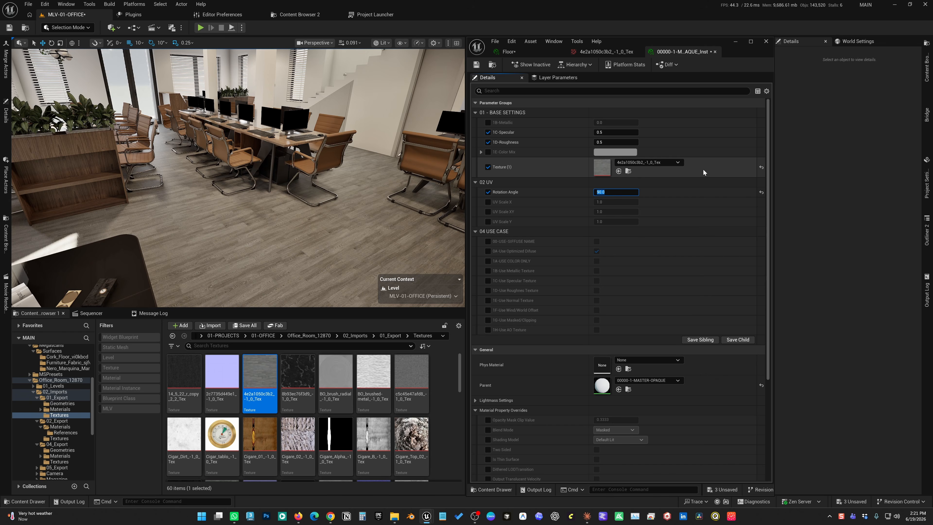
# Step: Try Rotation Angle values of 180, 360 and 15, return the angle to 0 and disable the override
pyautogui.write('180')
pyautogui.press('Return')
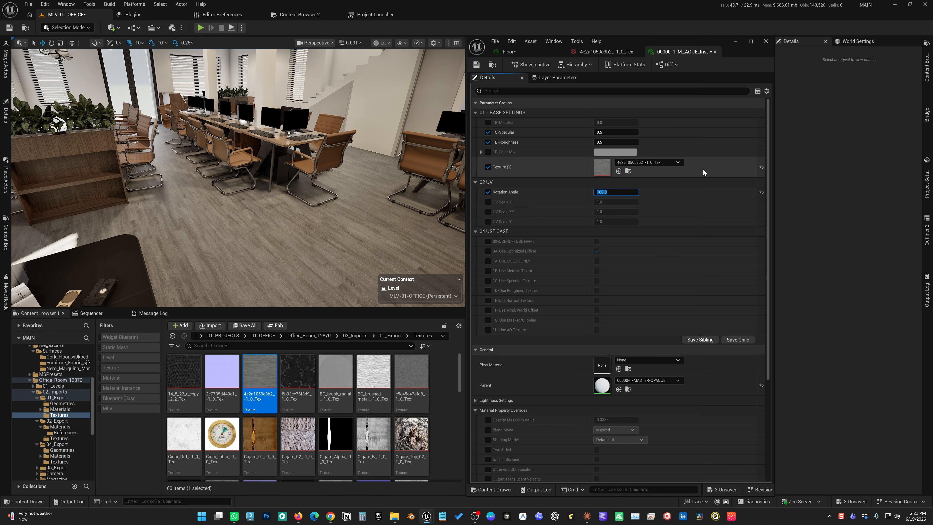
pyautogui.write('360')
pyautogui.press('Return')
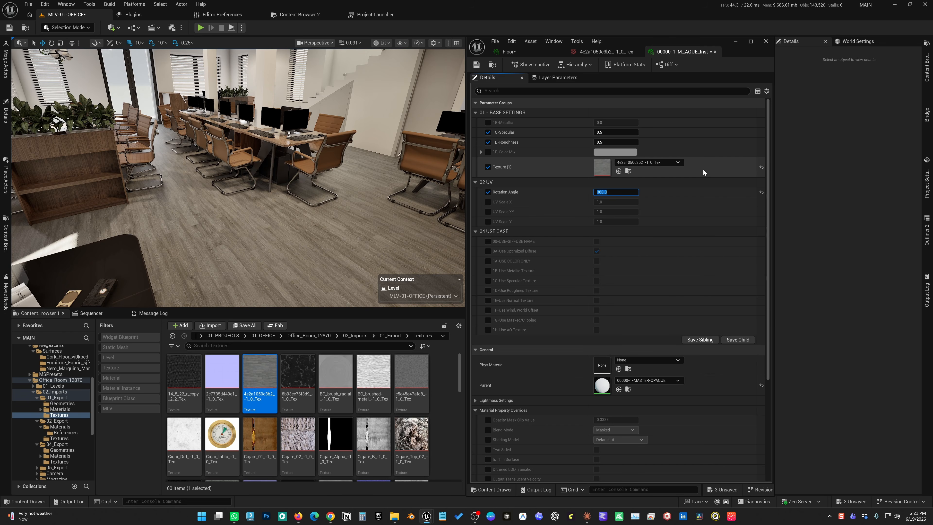
pyautogui.write('15')
pyautogui.press('Return')
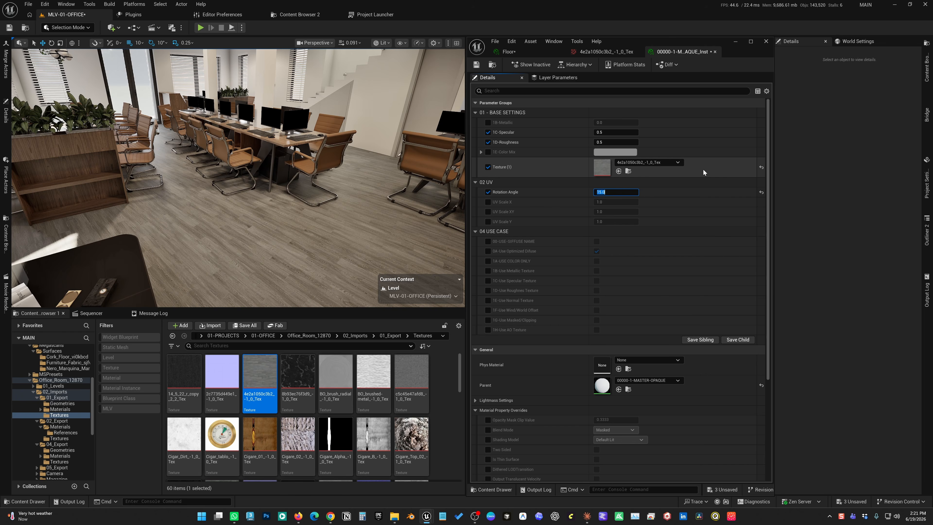
pyautogui.write('0')
pyautogui.press('Return')
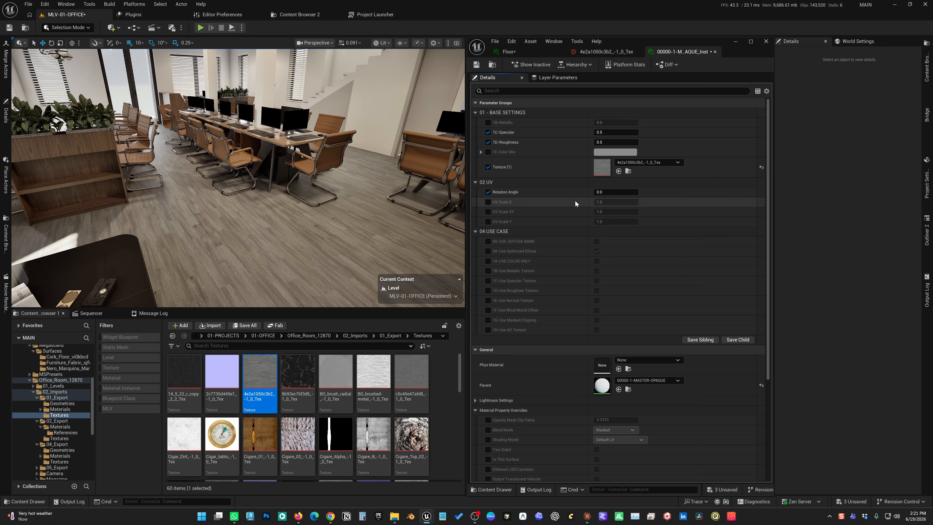
pyautogui.click(488, 192)
# Step: Enable the UV Scale X, XY and Y overrides and try values of about 1.72, 1.12 and 1.14
pyautogui.click(488, 201)
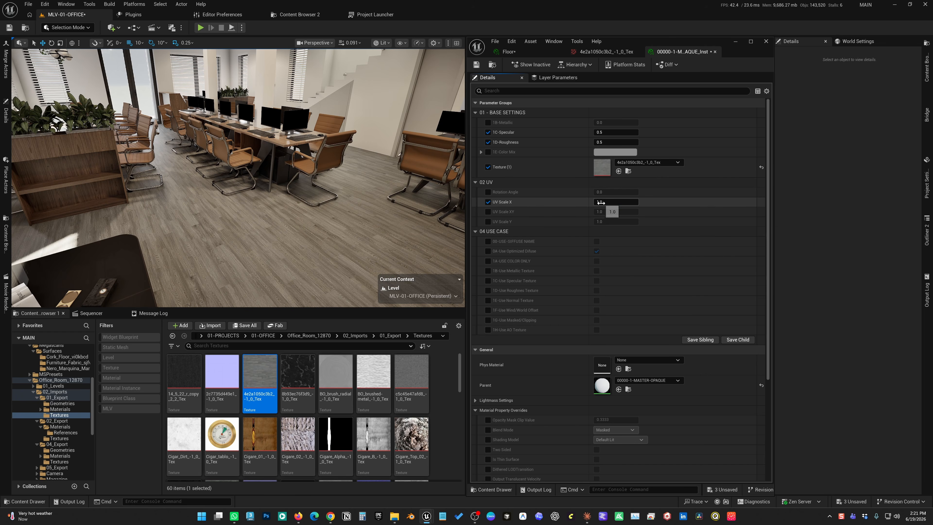
pyautogui.moveTo(607, 203)
pyautogui.mouseDown()
pyautogui.moveTo(633, 202)
pyautogui.moveTo(627, 222)
pyautogui.moveTo(602, 211)
pyautogui.mouseUp()
pyautogui.click(488, 221)
pyautogui.click(488, 211)
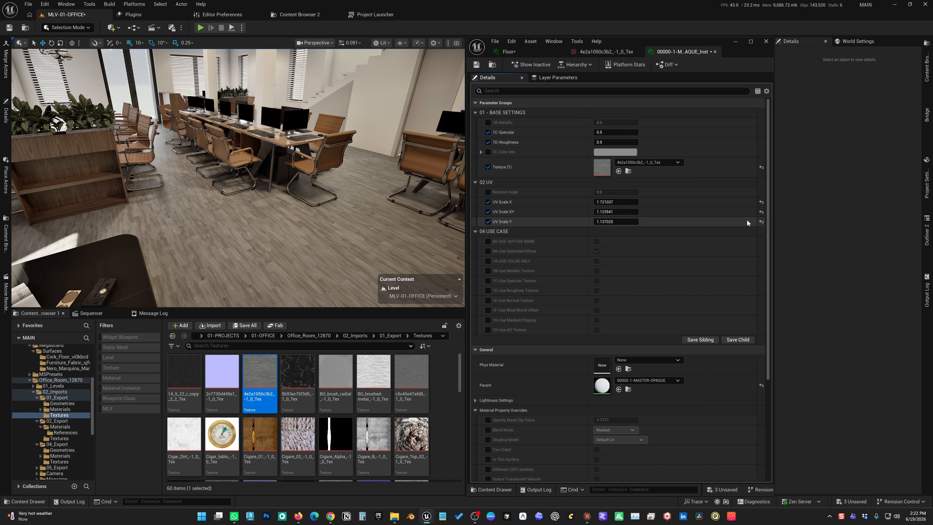
# Step: Reset UV Scale X, XY and Y to their defaults and disable all three overrides
pyautogui.click(761, 222)
pyautogui.click(762, 212)
pyautogui.click(761, 202)
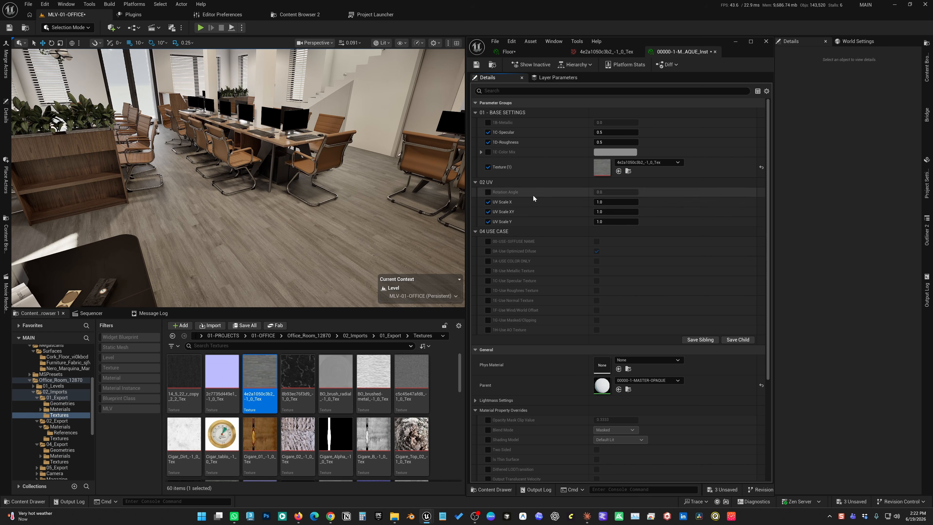
pyautogui.click(487, 201)
pyautogui.click(488, 212)
pyautogui.click(488, 221)
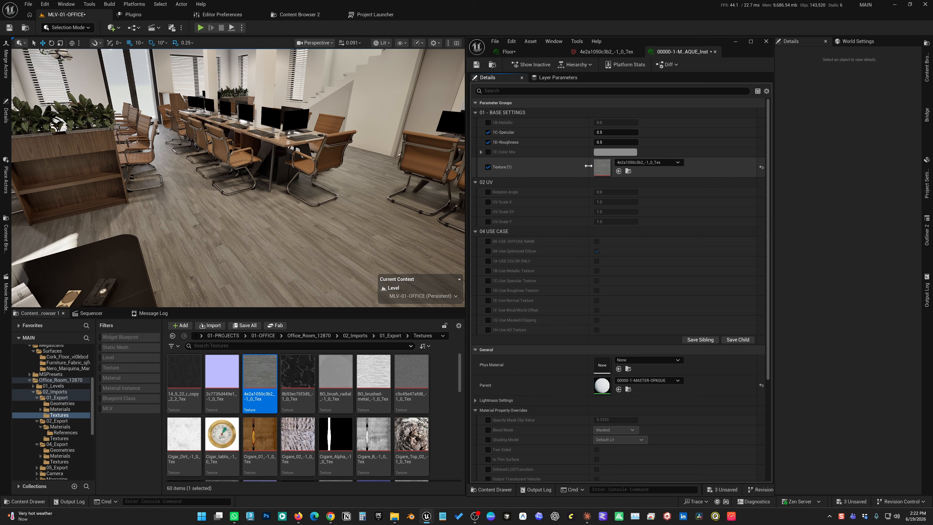
# Step: Turn on USE COLOR ONLY for the floor instance, try a light red Diffuse_Color (hex D27272FF) and cancel the color change
pyautogui.click(488, 261)
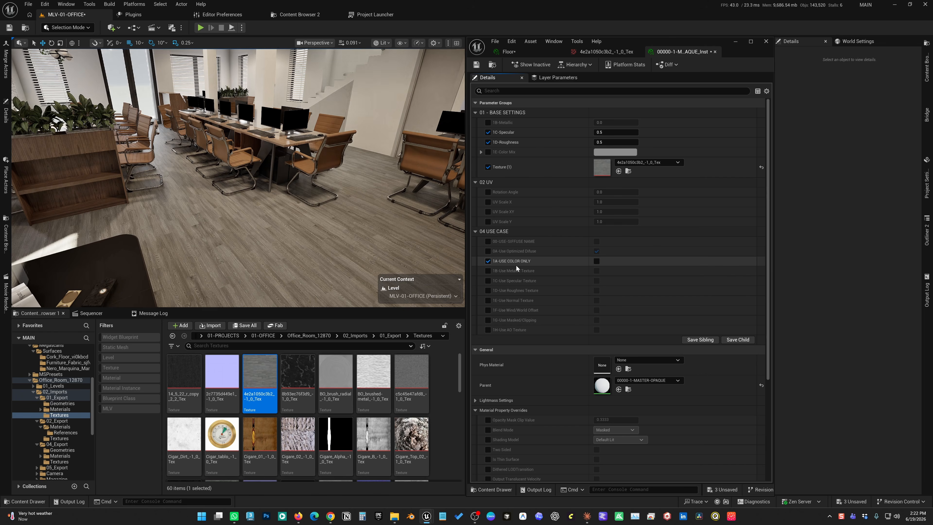
pyautogui.click(596, 261)
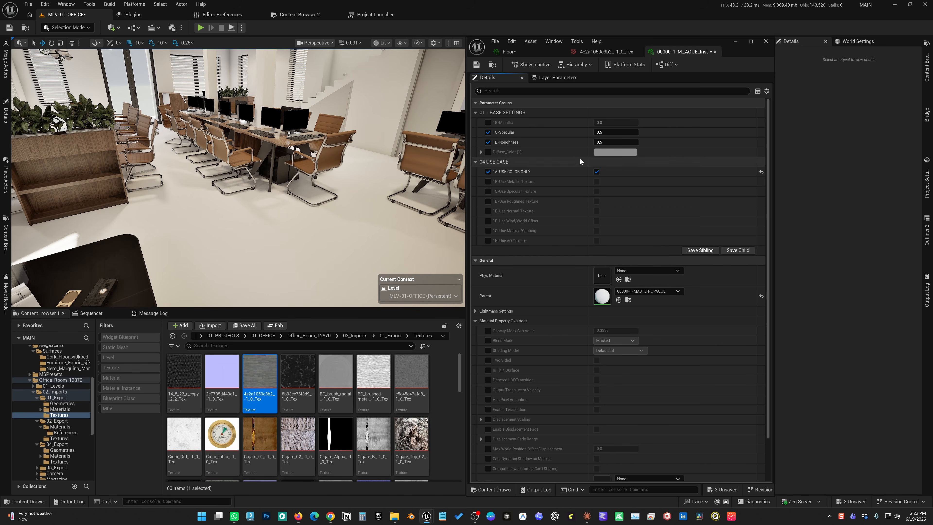
pyautogui.click(488, 152)
pyautogui.click(615, 151)
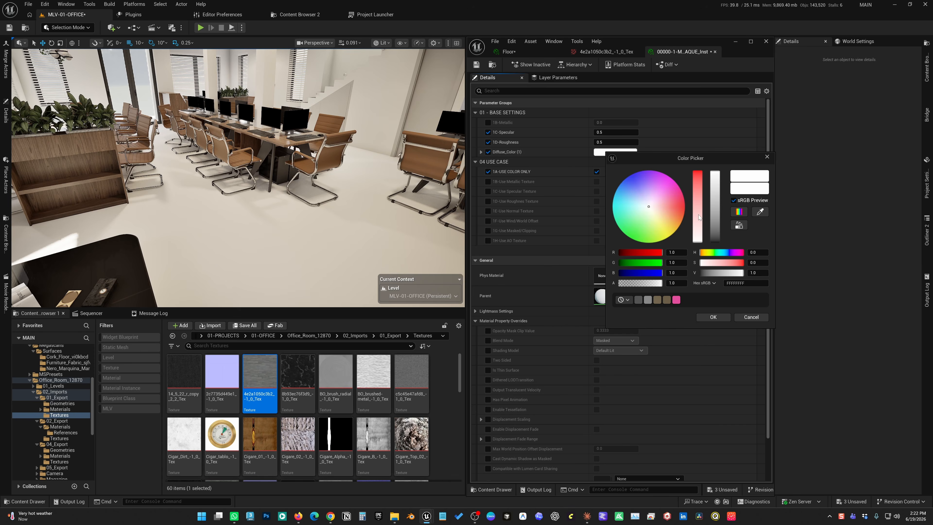
pyautogui.moveTo(698, 214); pyautogui.dragTo(720, 189)
pyautogui.click(716, 196)
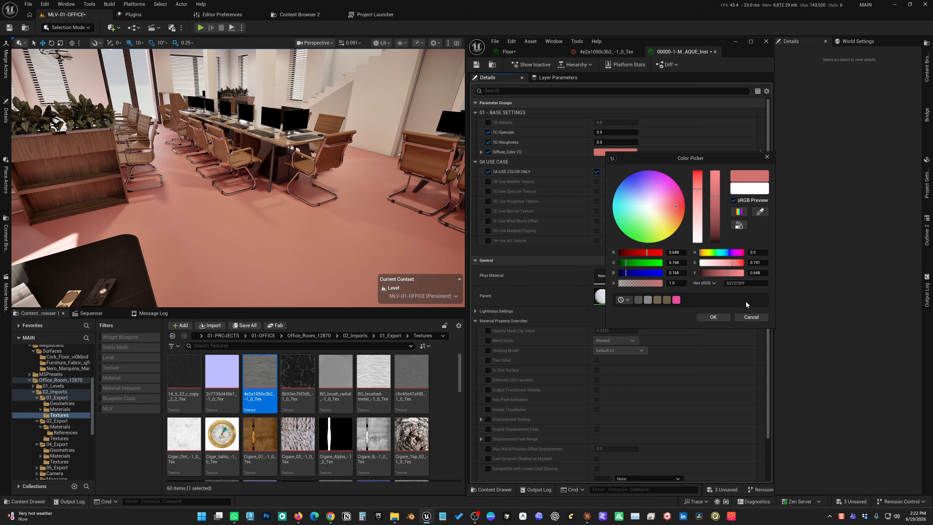
pyautogui.click(751, 317)
# Step: Try different Roughness and Specular values on the plain-colored floor, and reset both to their defaults
pyautogui.moveTo(609, 142); pyautogui.dragTo(653, 133)
pyautogui.click(761, 143)
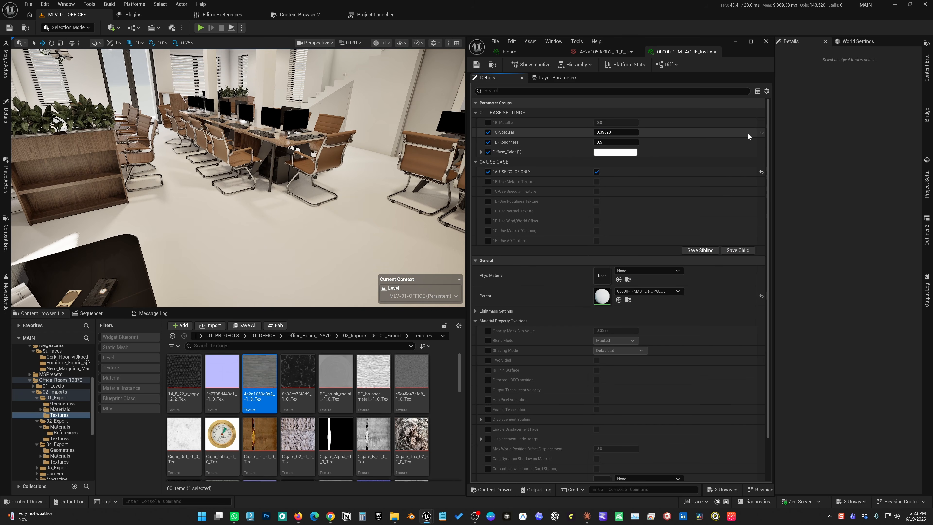
pyautogui.click(761, 133)
# Step: Enable the Metallic override, try a value of about 0.11 on the floor and reset it to the default
pyautogui.click(488, 122)
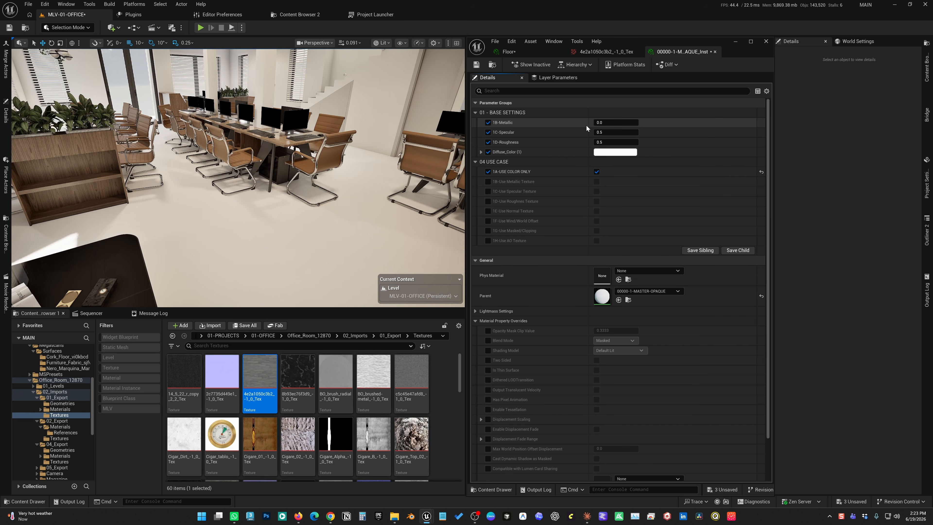
pyautogui.moveTo(609, 122); pyautogui.dragTo(615, 122)
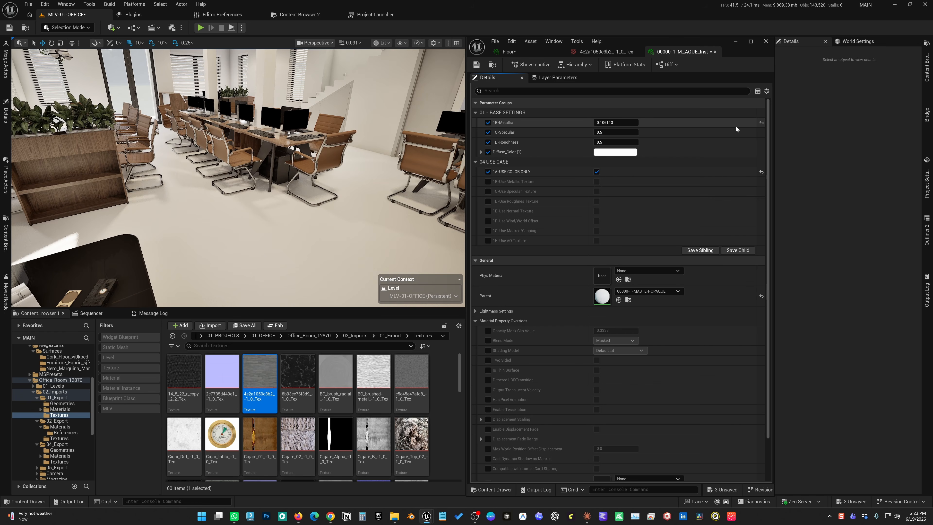
pyautogui.click(761, 123)
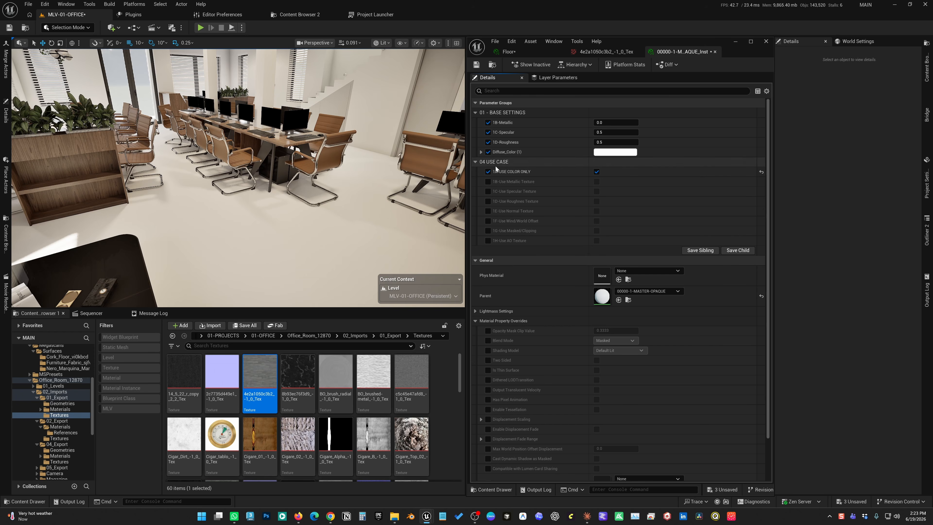
# Step: Turn off USE COLOR ONLY, disable its override, and inspect the floor in the viewport, leaving it deselected
pyautogui.click(597, 172)
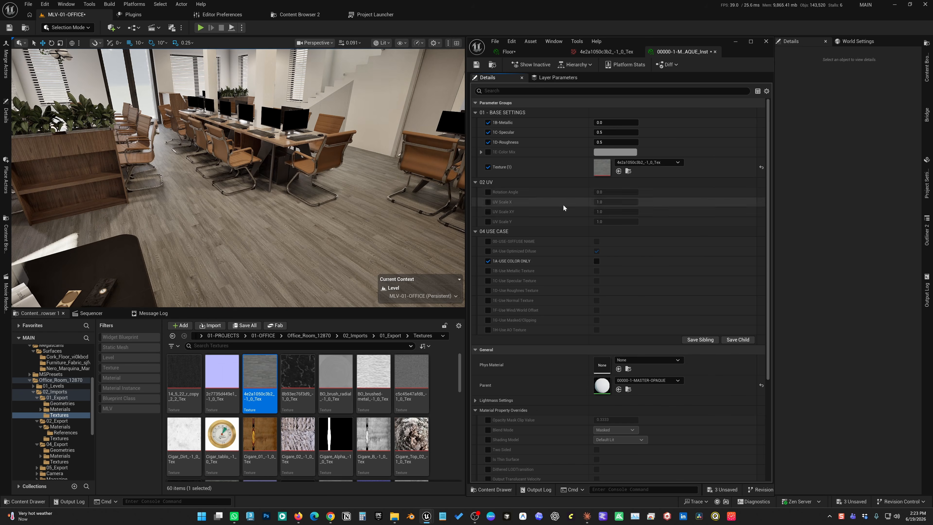
pyautogui.click(487, 260)
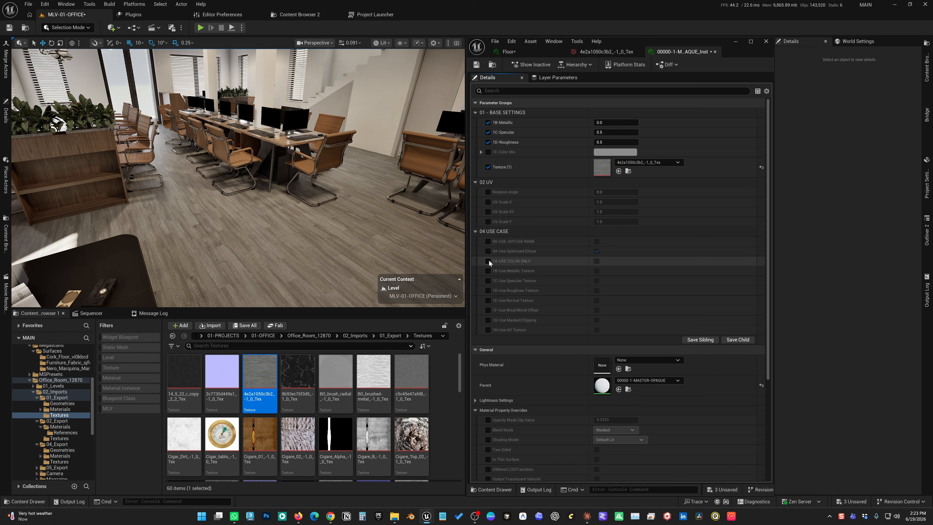
pyautogui.click(335, 217)
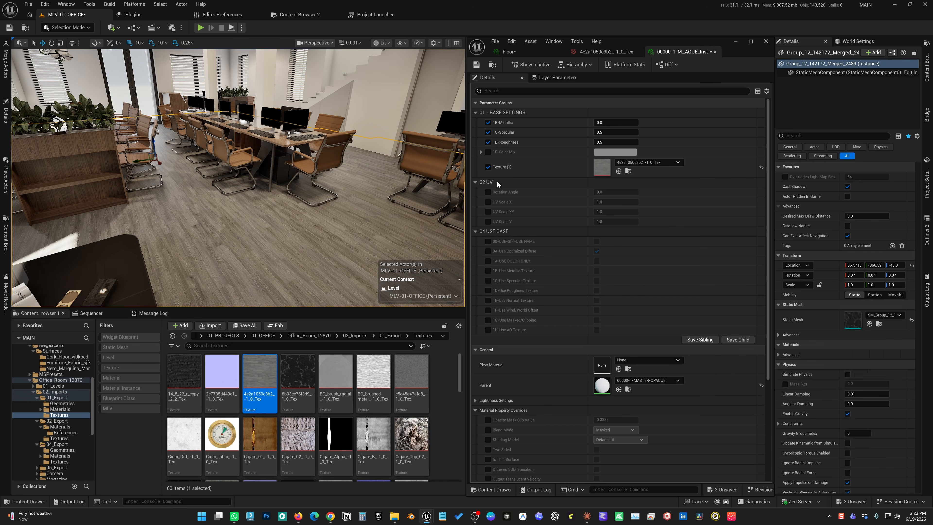
pyautogui.moveTo(344, 213); pyautogui.dragTo(364, 225, button='right')
pyautogui.press('Escape')
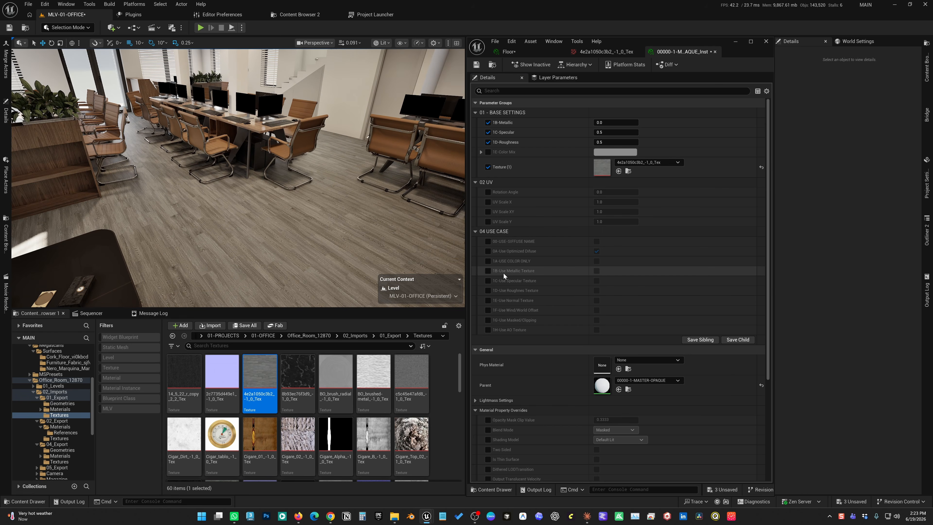
# Step: Turn on Use Normal Texture, enable the Normal Regular Texture override and select the d43c2ca63bee normal map among the project textures
pyautogui.click(488, 300)
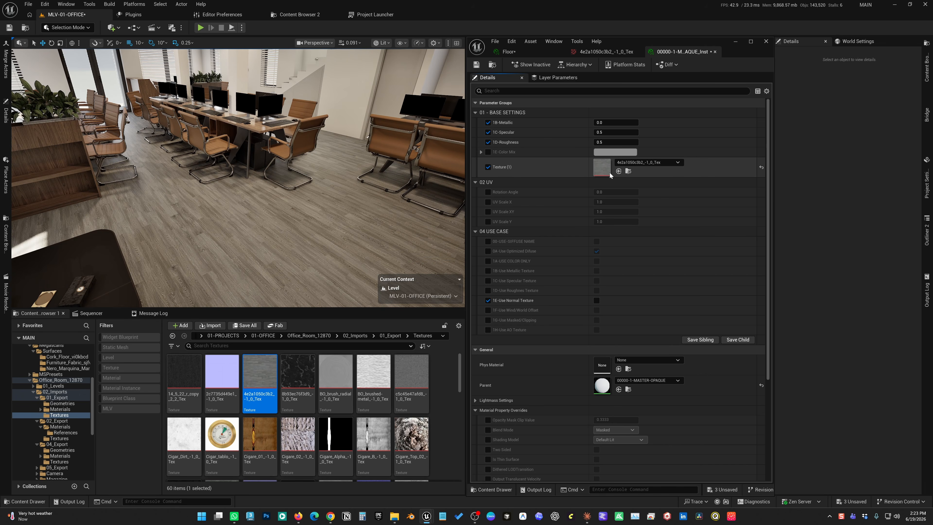
pyautogui.click(596, 300)
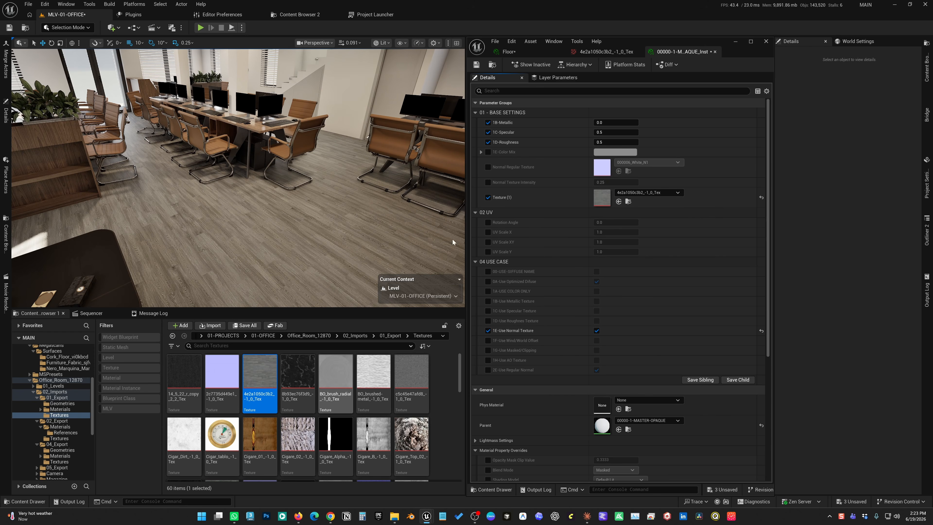
pyautogui.click(488, 166)
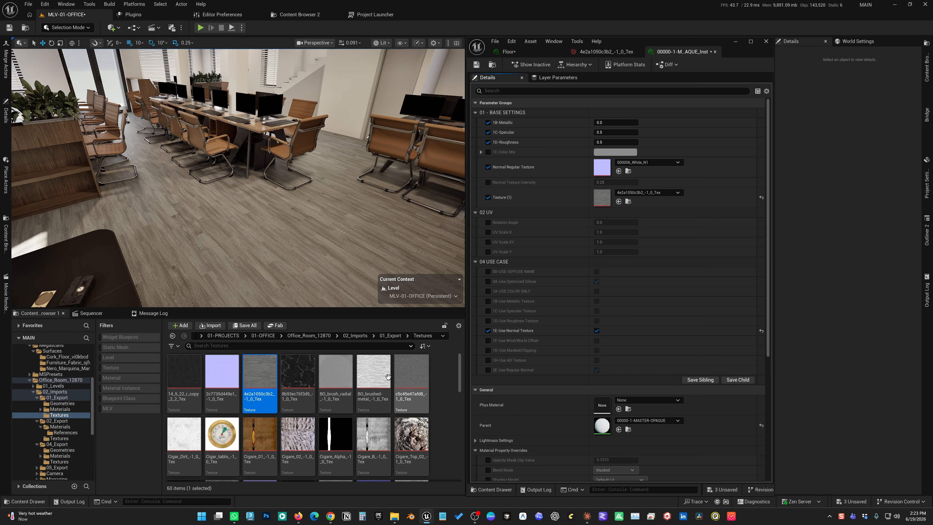
pyautogui.scroll(-1, 273, 439)
pyautogui.click(272, 439)
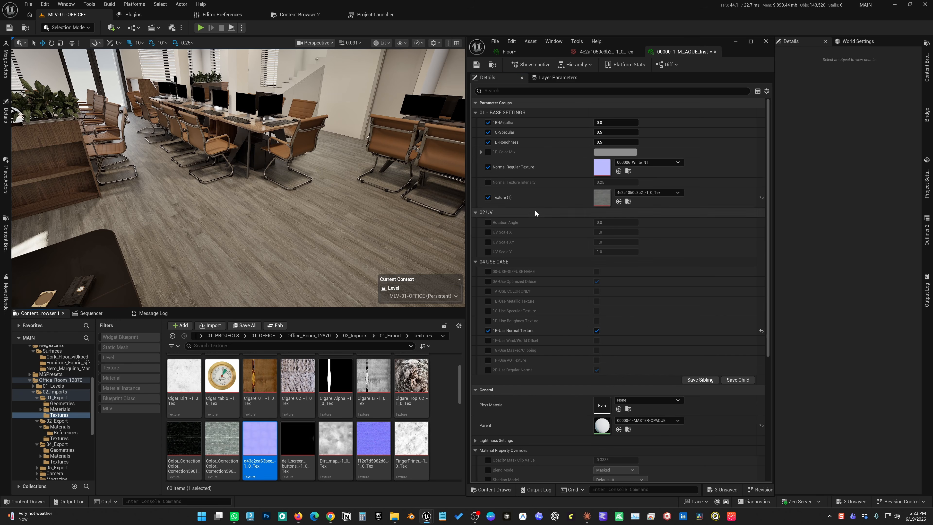
# Step: Turn on Use Roughness Texture for the floor instance and enable the Roughness Texture RT override
pyautogui.click(488, 321)
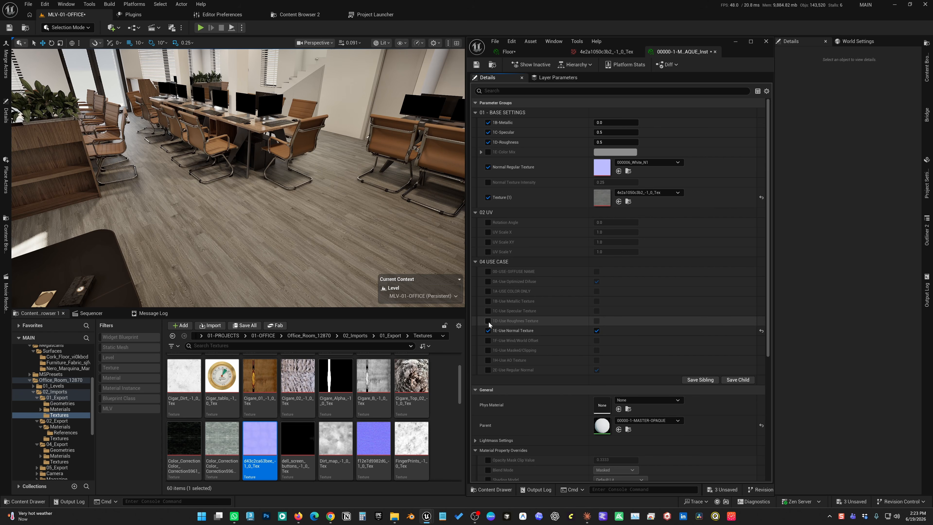
pyautogui.click(597, 321)
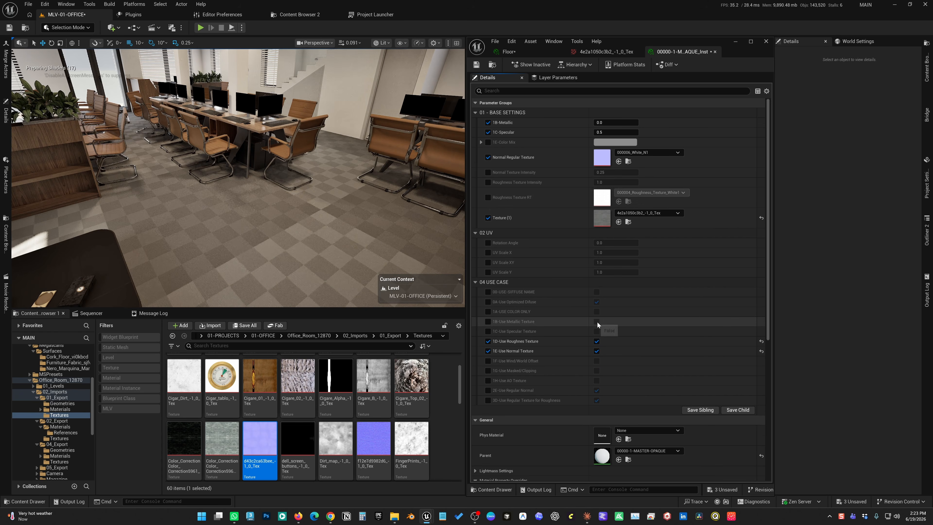
pyautogui.click(488, 197)
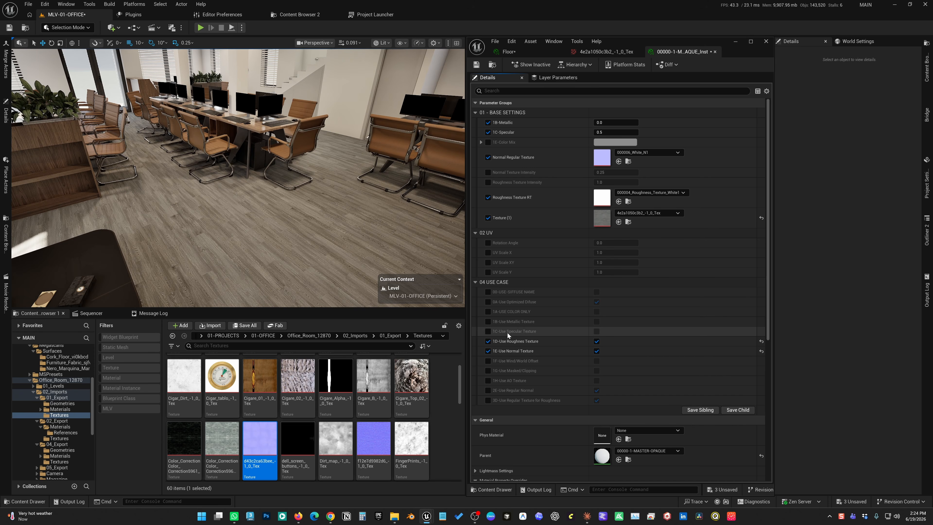
# Step: Turn on Use Specular Texture and Use Metallic Texture in the floor instance's use-case parameters
pyautogui.click(488, 331)
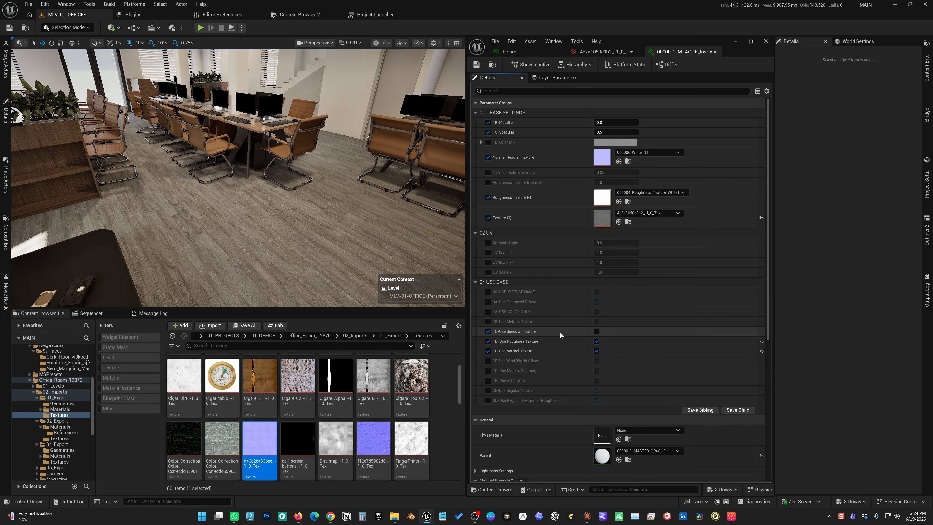
pyautogui.click(596, 331)
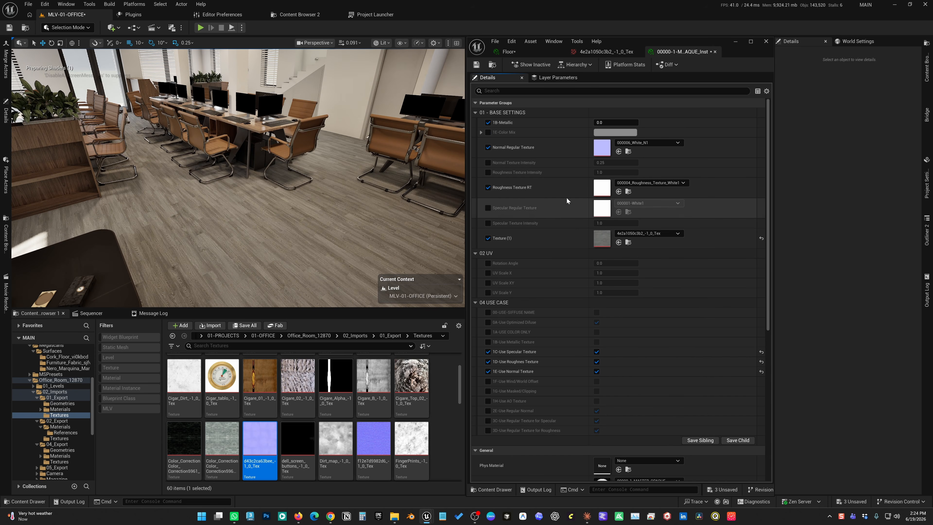
pyautogui.click(487, 342)
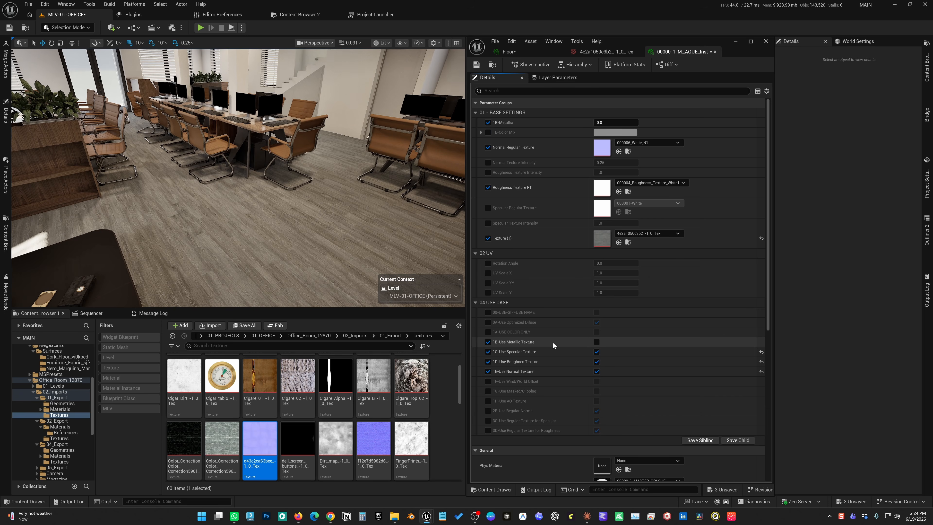
pyautogui.click(596, 341)
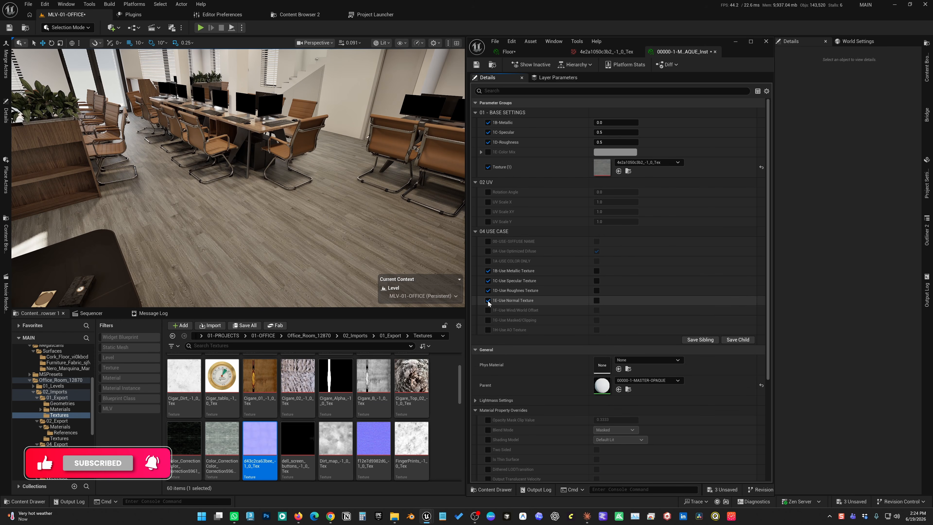
# Step: Disable the Normal, Roughness, Specular and Metallic Texture use-case overrides, and save all modified assets
pyautogui.click(487, 300)
pyautogui.click(487, 290)
pyautogui.click(488, 281)
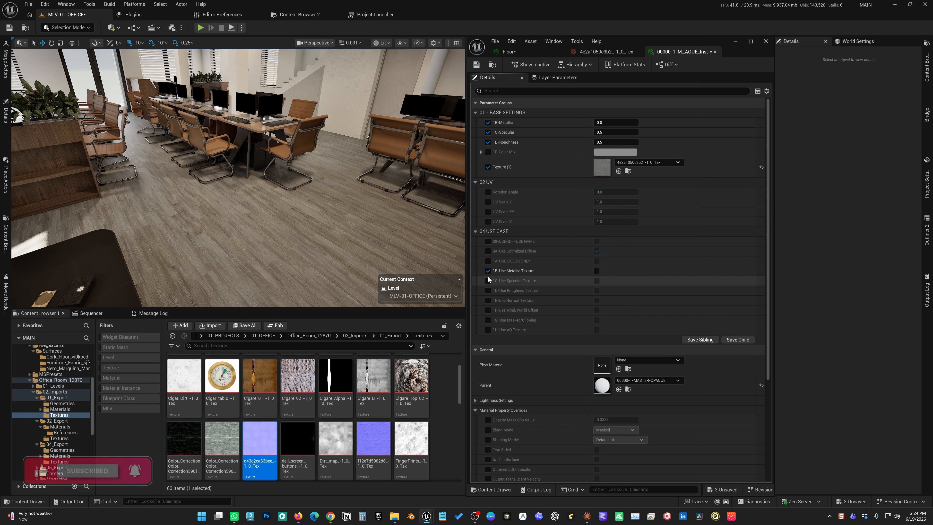
pyautogui.click(488, 270)
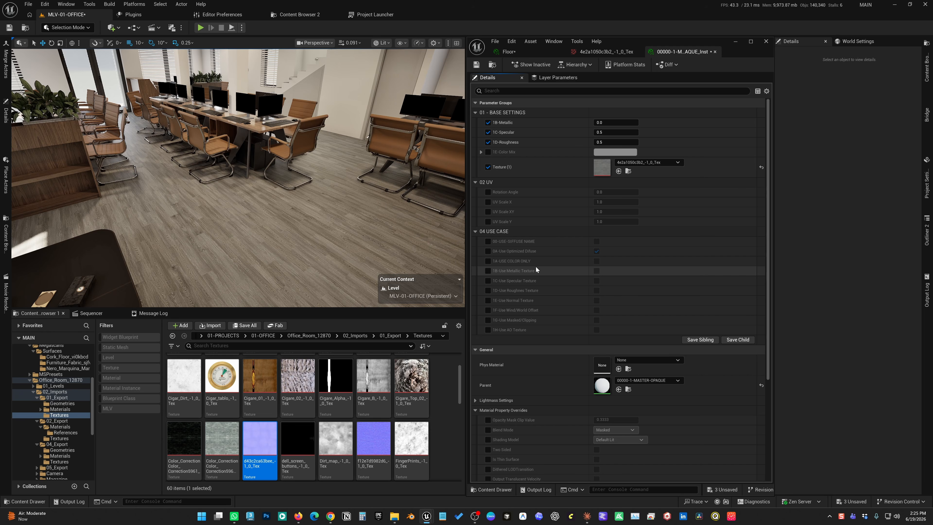
pyautogui.hotkey('ctrl', 'shift', 's')
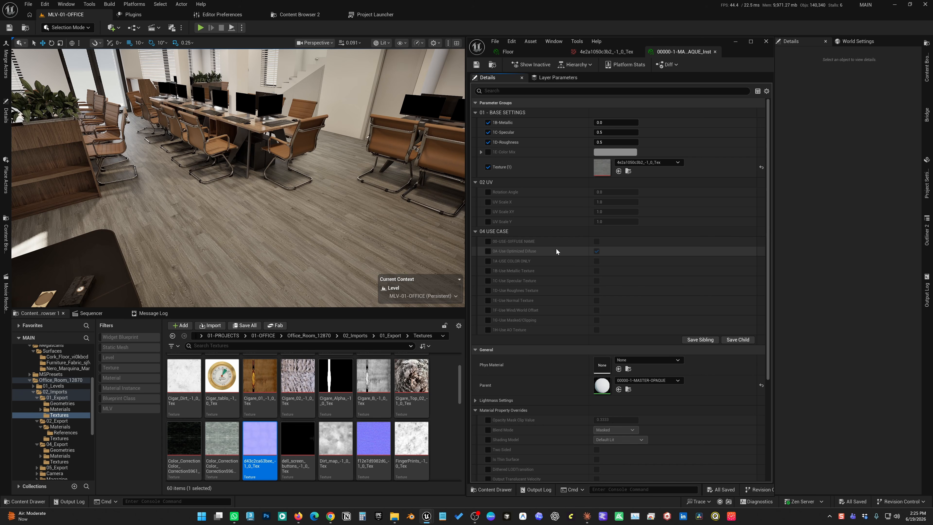
# Step: Override Use Optimized Diffuse and Use Regular Diffuse in the floor instance, turning both off
pyautogui.moveTo(339, 209); pyautogui.dragTo(323, 187, button='right')
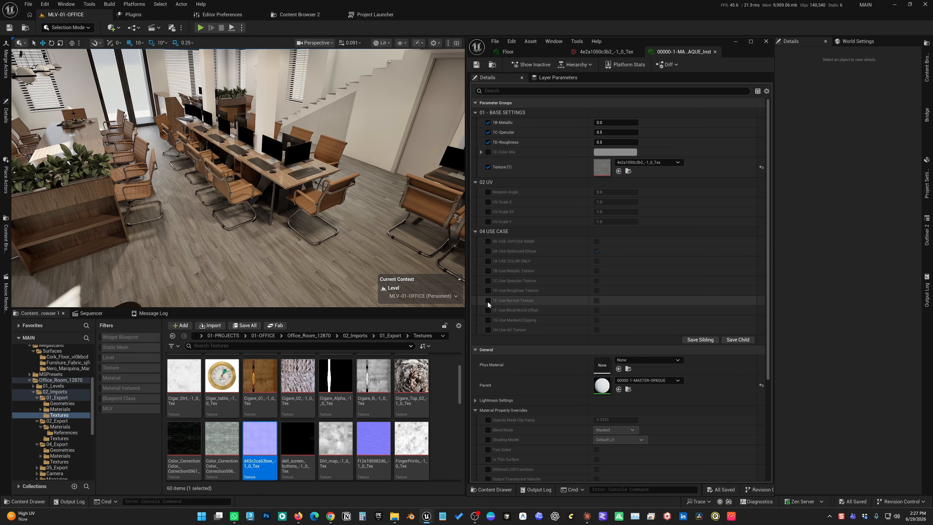
pyautogui.click(487, 251)
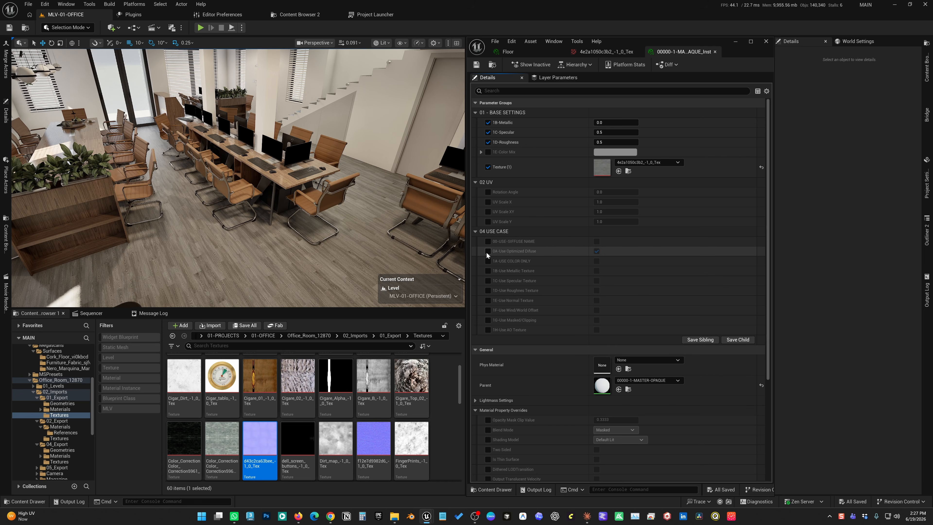
pyautogui.click(596, 252)
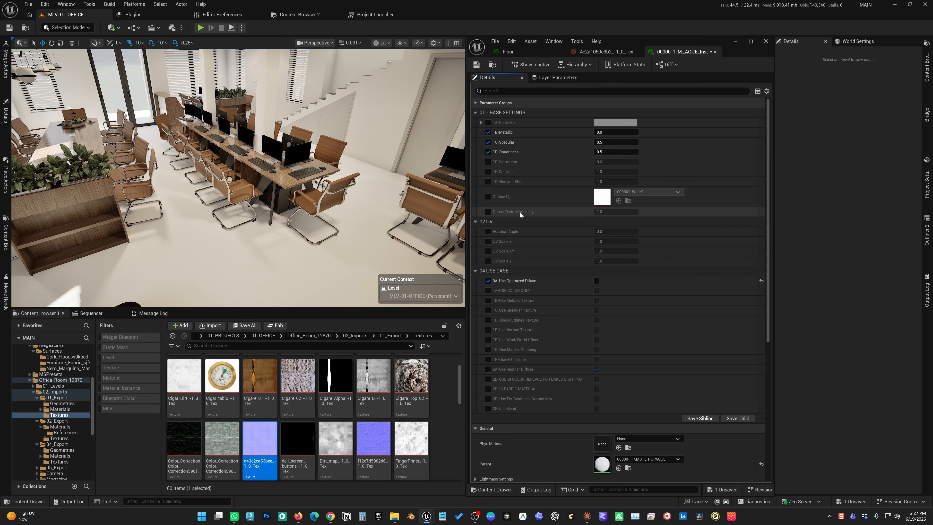
pyautogui.click(489, 368)
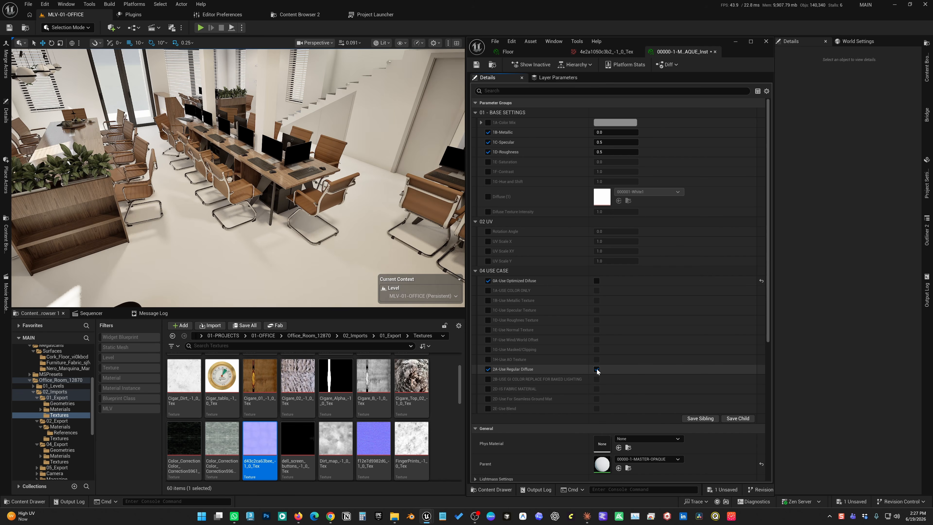
pyautogui.click(596, 369)
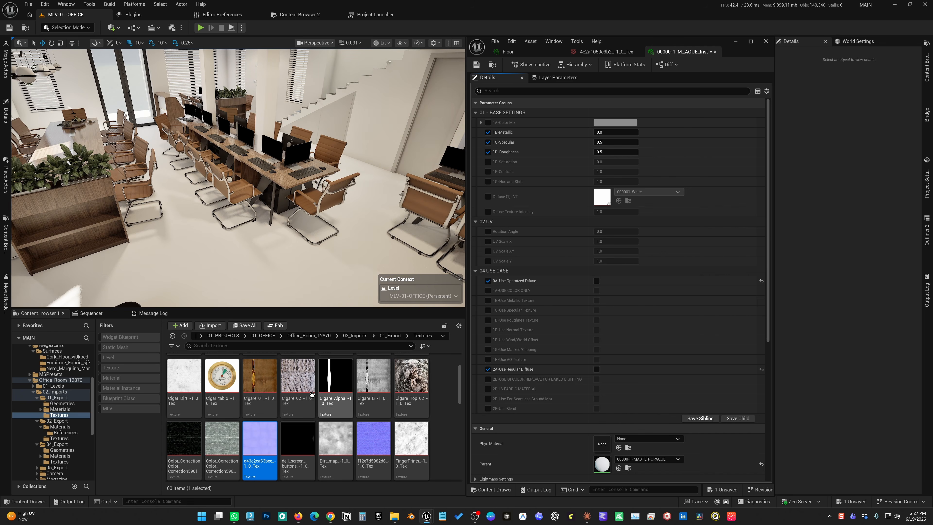
# Step: Duplicate the 4e2a1050c3b2_-1_0_Tex wood floor texture in the project textures, accepting the default name
pyautogui.scroll(2, 290, 382)
pyautogui.click(269, 365)
pyautogui.rightClick(269, 366)
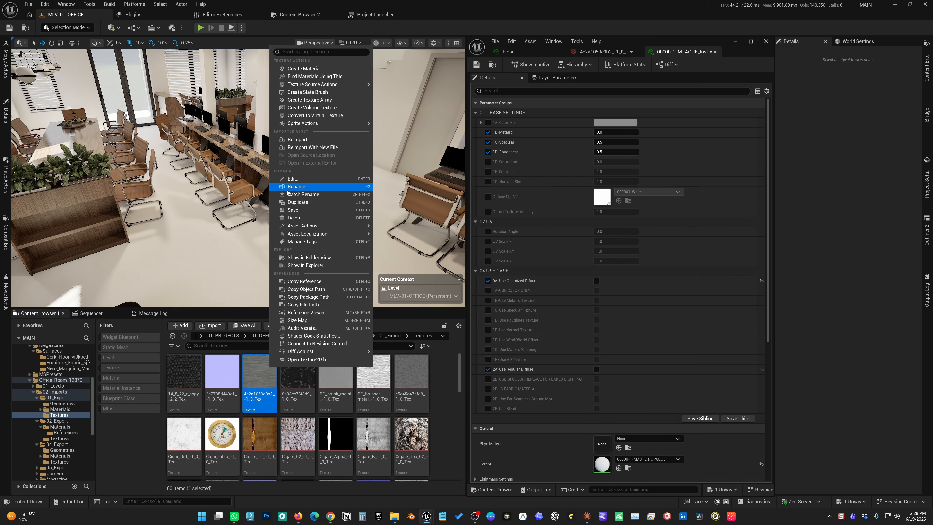
pyautogui.click(299, 204)
pyautogui.press('Return')
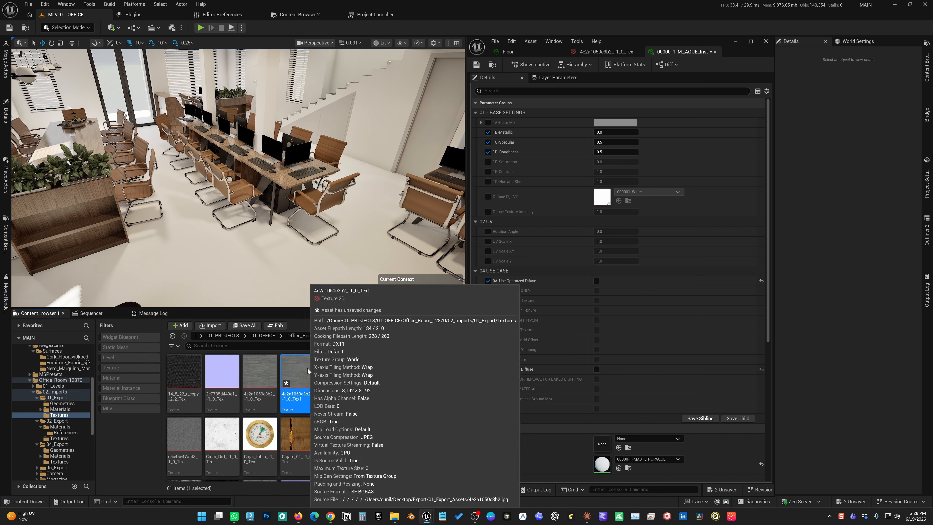
# Step: Convert the duplicated floor texture to a virtual texture and assign it to the overridden Diffuse (1)-VT parameter
pyautogui.rightClick(308, 374)
pyautogui.click(353, 121)
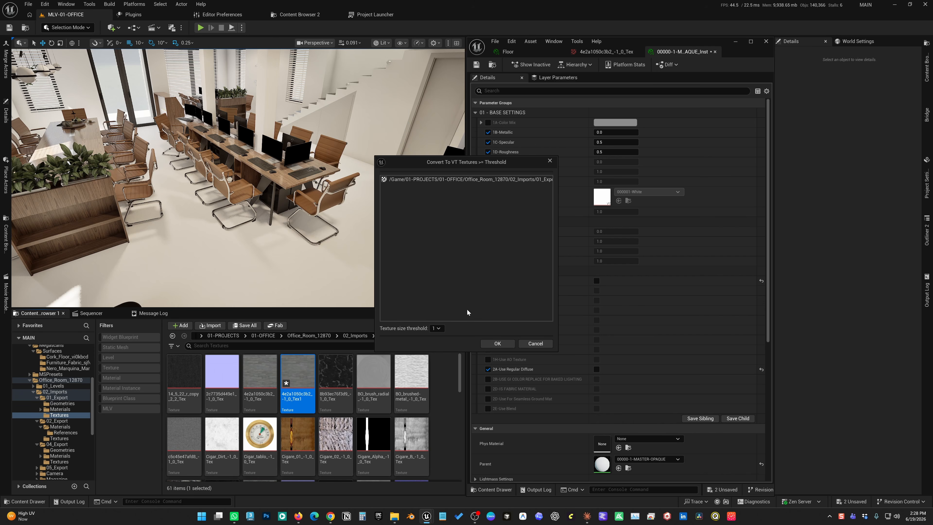
pyautogui.click(497, 342)
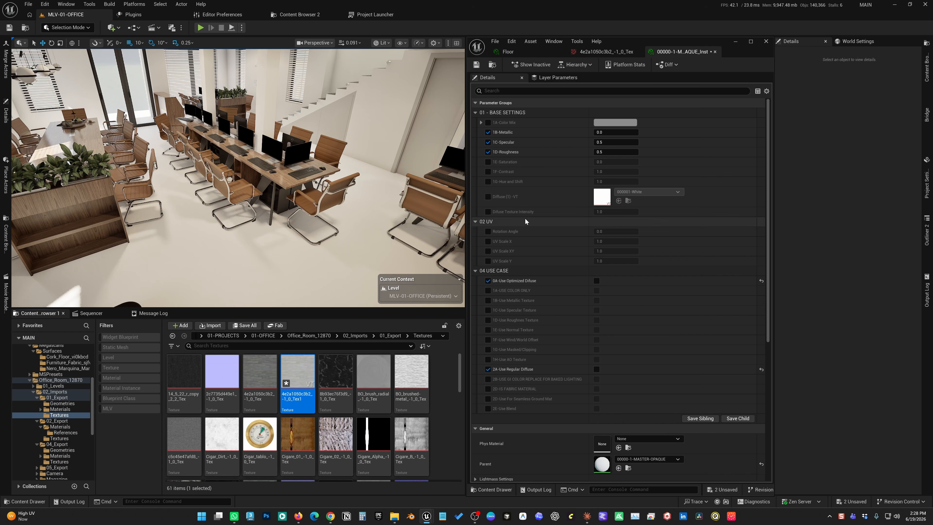
pyautogui.click(487, 196)
pyautogui.click(618, 201)
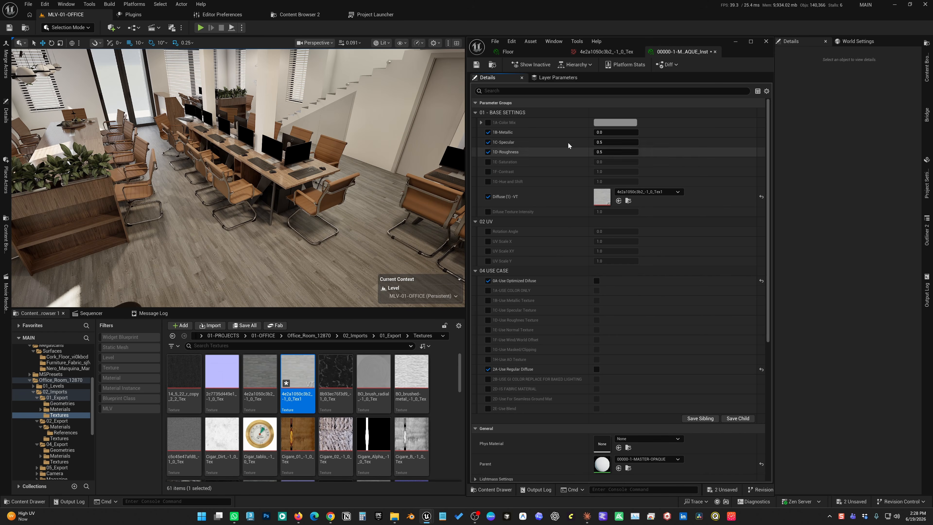
# Step: Enable the Color Mix override and tint the floor with a muted, darker reddish-pink color
pyautogui.click(488, 122)
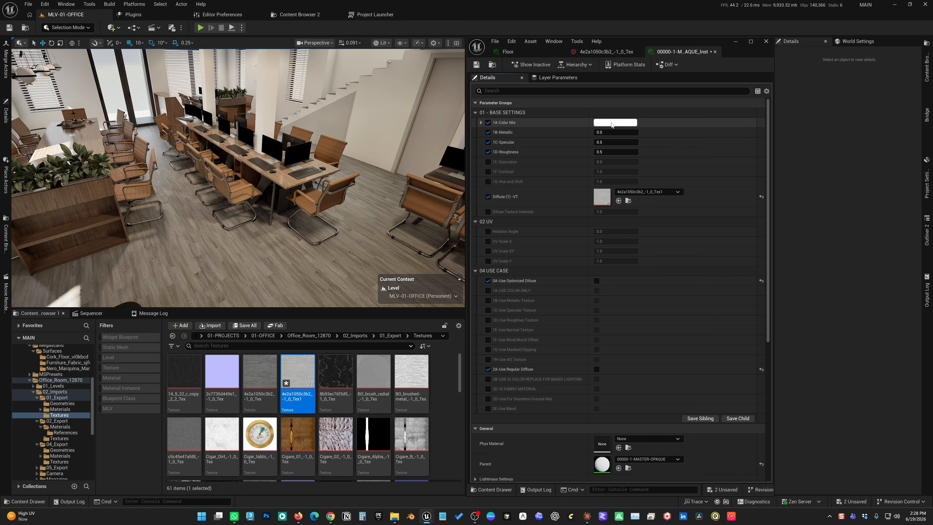
pyautogui.click(615, 123)
pyautogui.click(682, 181)
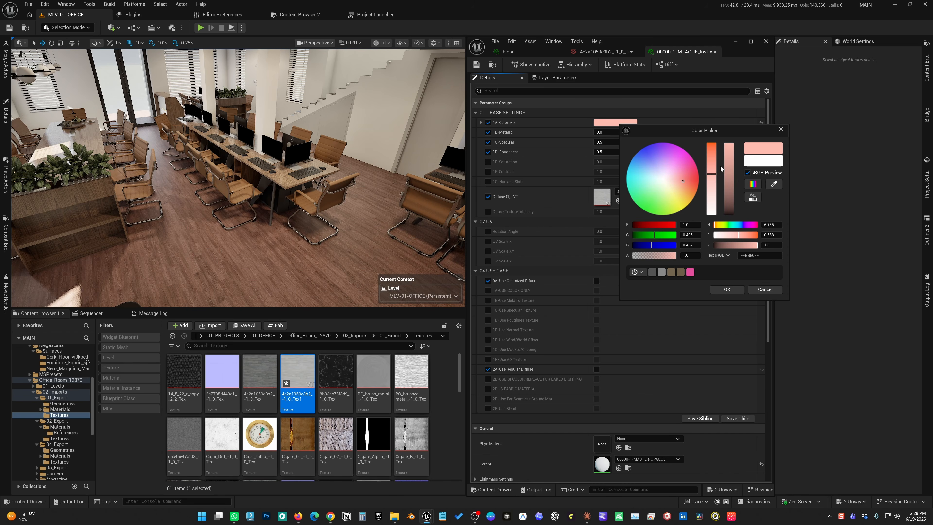
pyautogui.click(727, 159)
pyautogui.moveTo(711, 157); pyautogui.dragTo(712, 180)
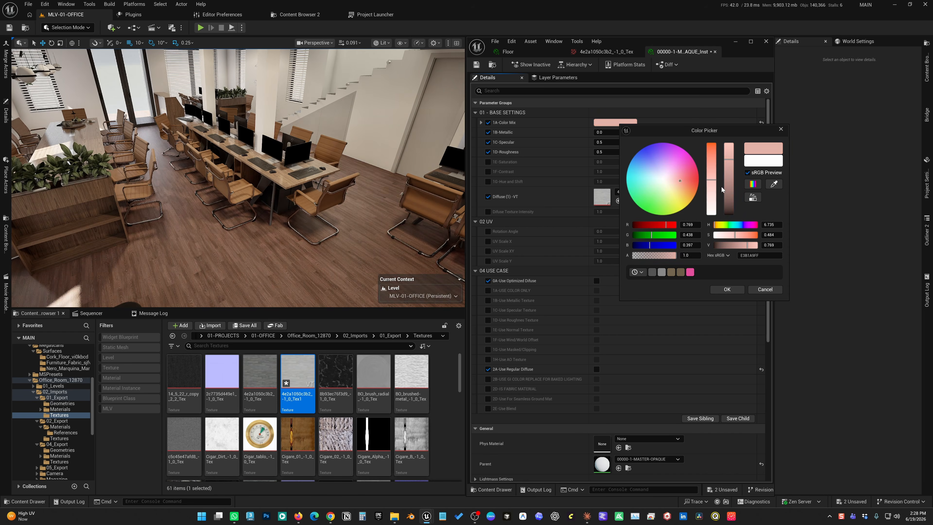
pyautogui.click(727, 289)
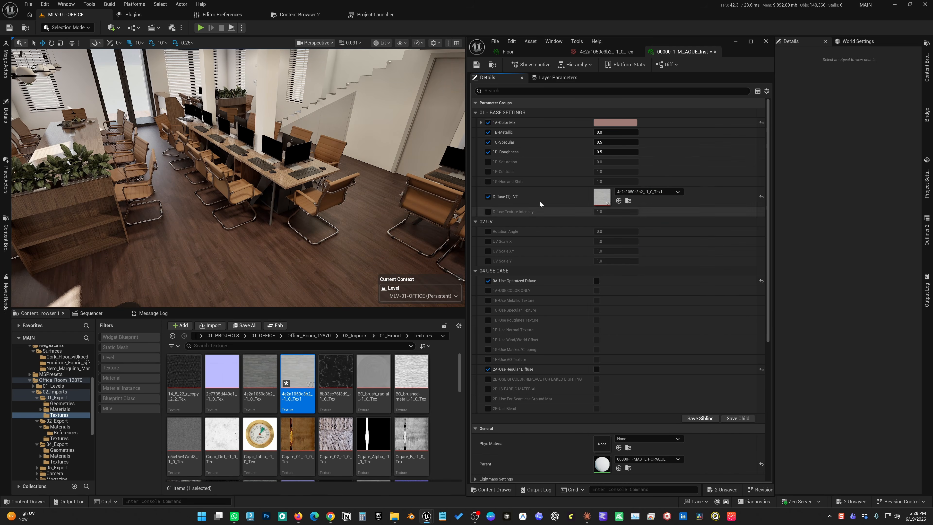
# Step: Enable the Saturation and Contrast overrides, try about 0.5 for Saturation and 0.53 for Contrast, and reset each to its default
pyautogui.click(488, 162)
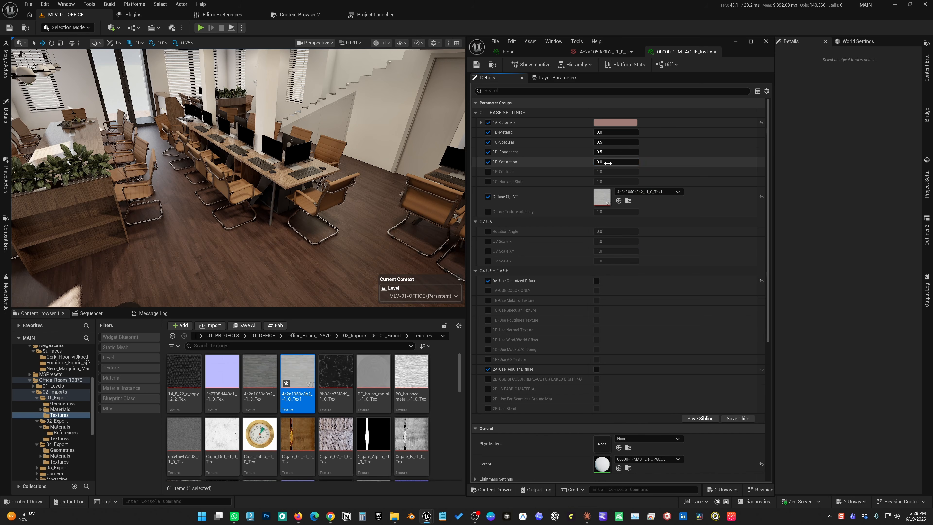
pyautogui.moveTo(608, 163); pyautogui.dragTo(758, 162)
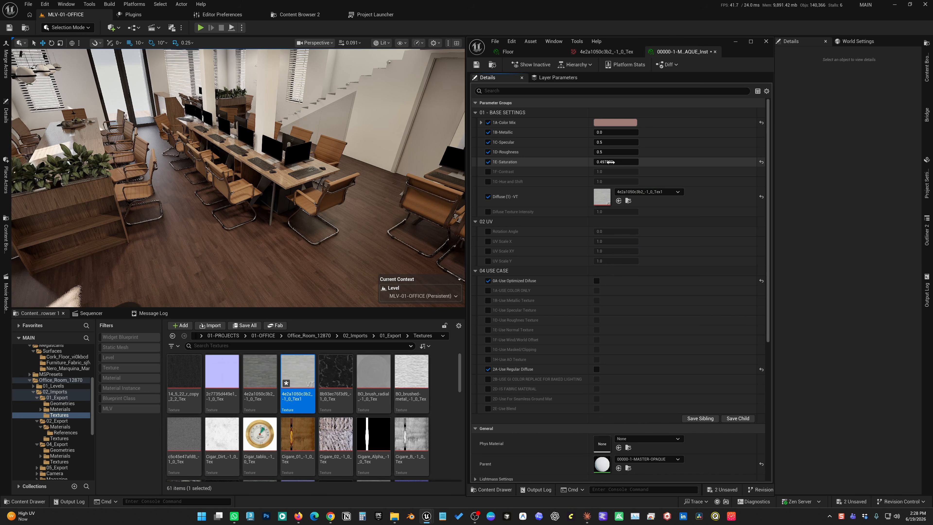
pyautogui.click(761, 163)
pyautogui.click(488, 172)
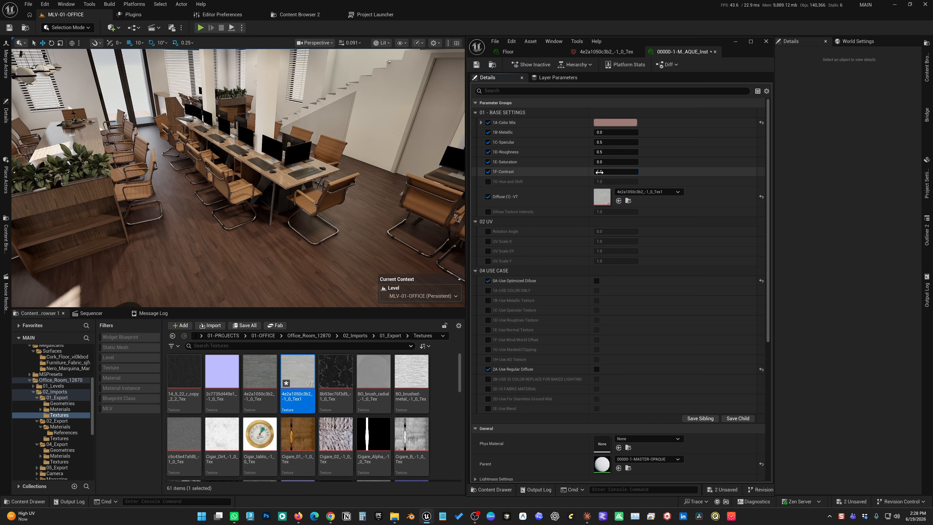
pyautogui.moveTo(598, 172); pyautogui.dragTo(676, 173)
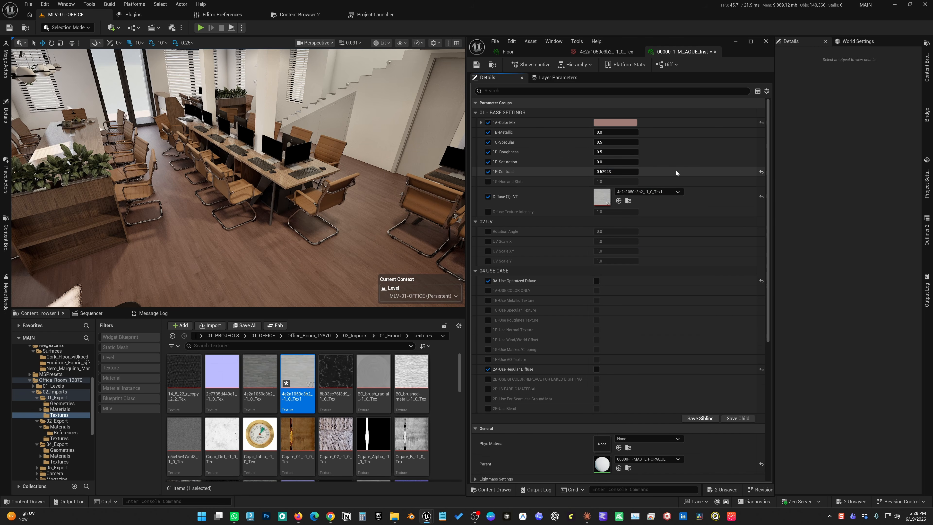
pyautogui.click(760, 172)
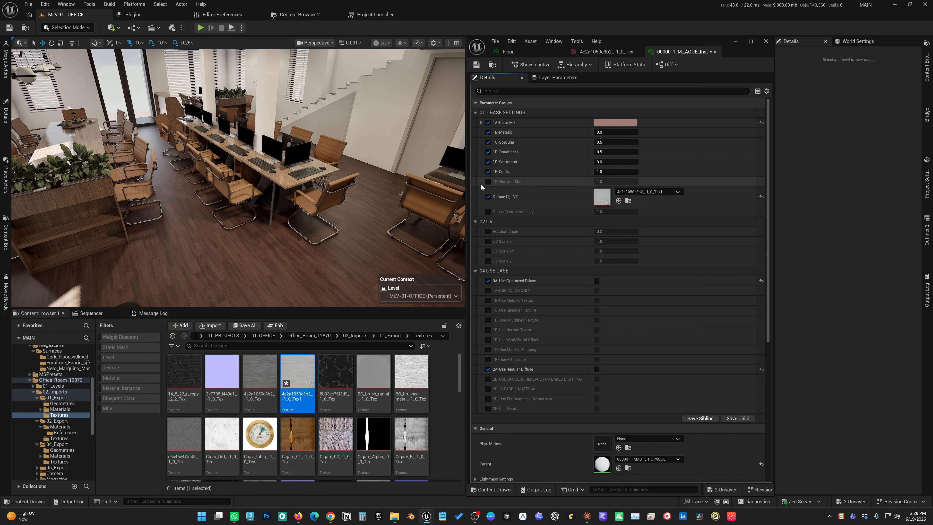
# Step: Enable Hue and Shift, try another value and reset it, and override Diffuse Texture Intensity with about 2.0
pyautogui.click(487, 182)
pyautogui.moveTo(610, 182); pyautogui.dragTo(620, 212)
pyautogui.click(761, 181)
pyautogui.click(488, 212)
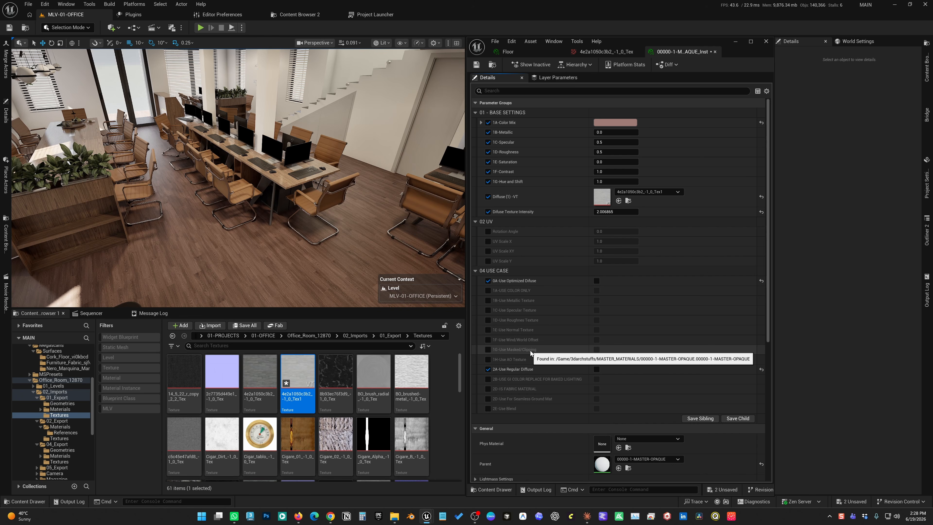
# Step: Enable and disable the Use Masked/Clipping and Use AO Texture overrides in turn
pyautogui.click(487, 349)
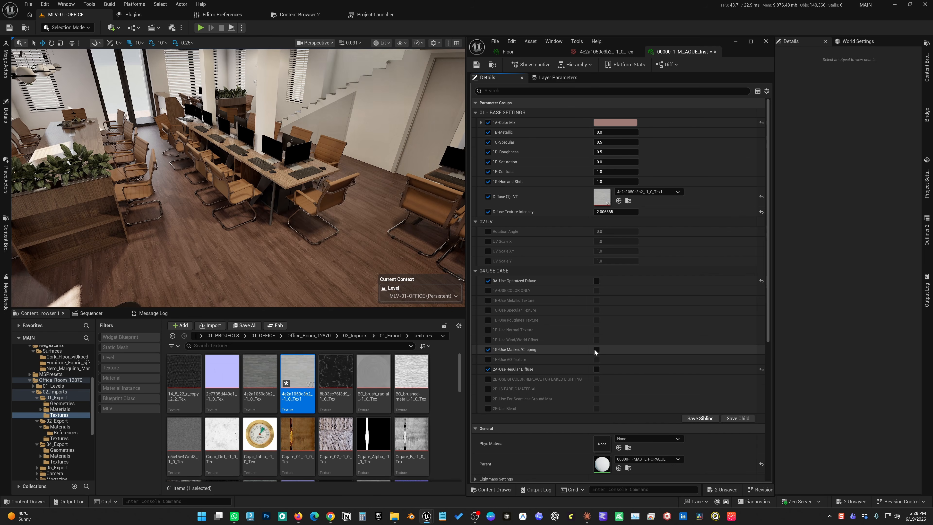
pyautogui.click(487, 349)
pyautogui.click(487, 358)
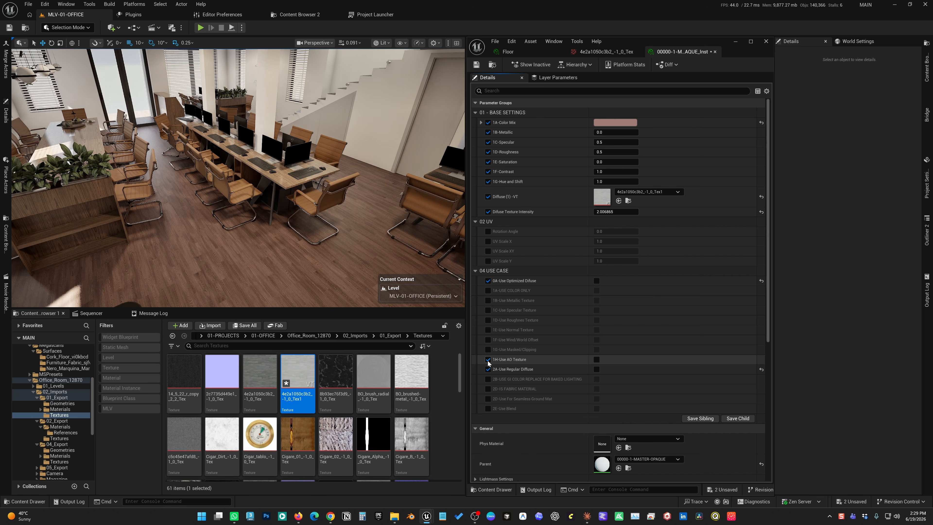
pyautogui.click(487, 359)
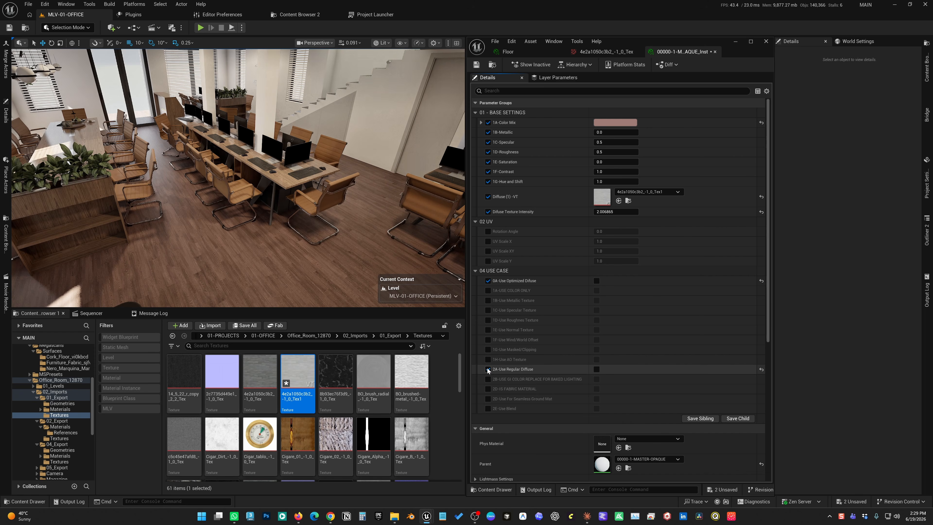
# Step: Turn on Use Regular Diffuse and assign the non-virtual 4e2a1050c3b2_-1_0_Tex texture to the overridden Diffuse (1) parameter
pyautogui.click(595, 369)
pyautogui.click(260, 371)
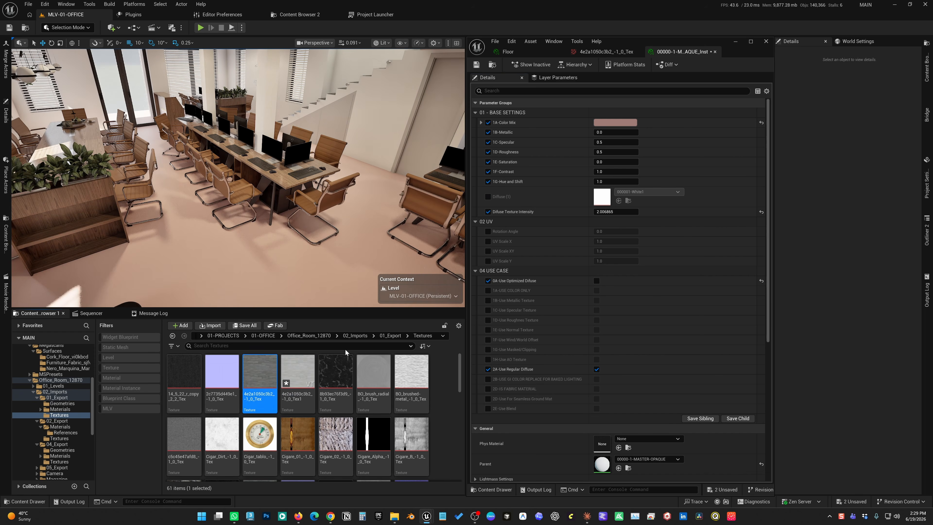
pyautogui.click(488, 197)
pyautogui.click(618, 201)
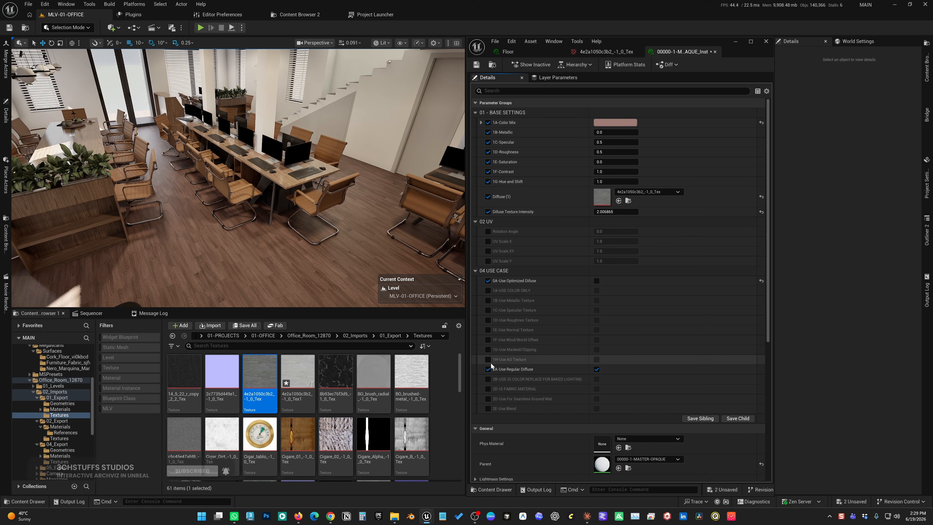
# Step: Turn on Use GI Color Replace for Baked Lighting, override L-GI_Color, and try a mid-gray before cancelling the color change
pyautogui.click(487, 379)
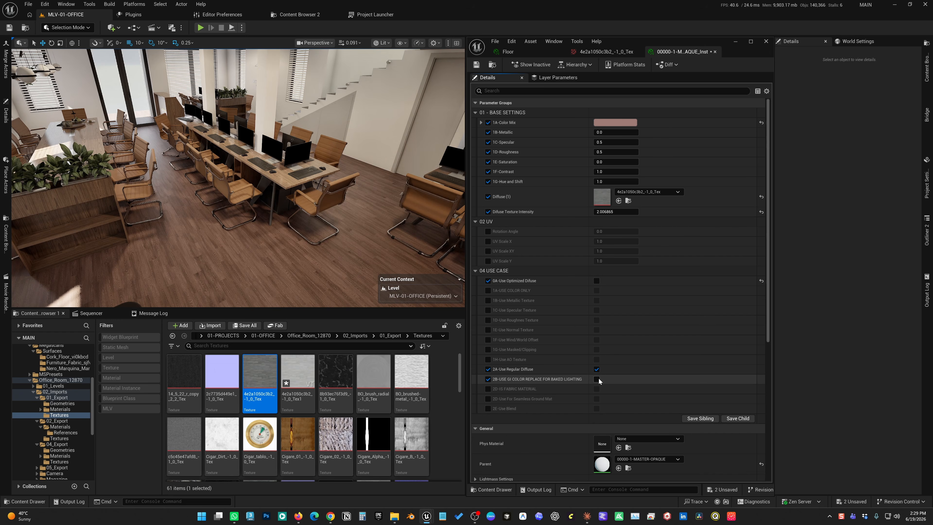
pyautogui.click(488, 222)
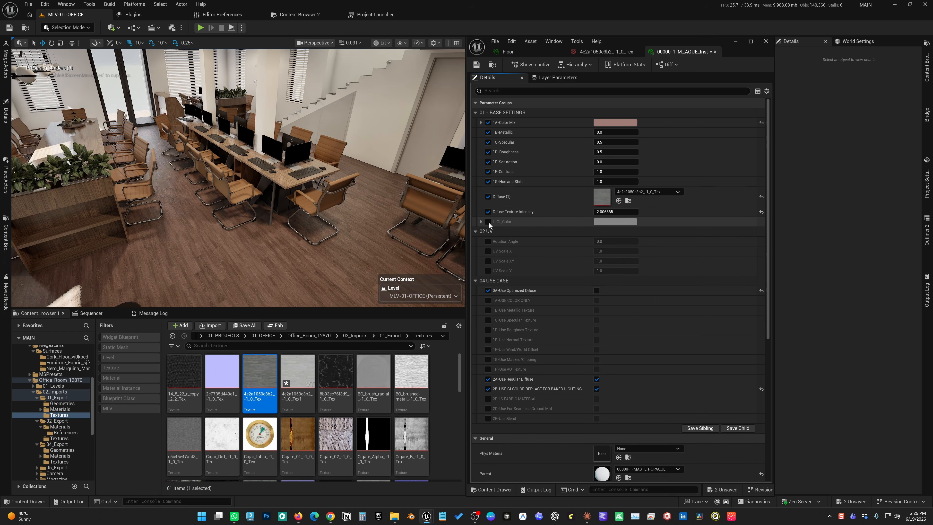
pyautogui.click(615, 222)
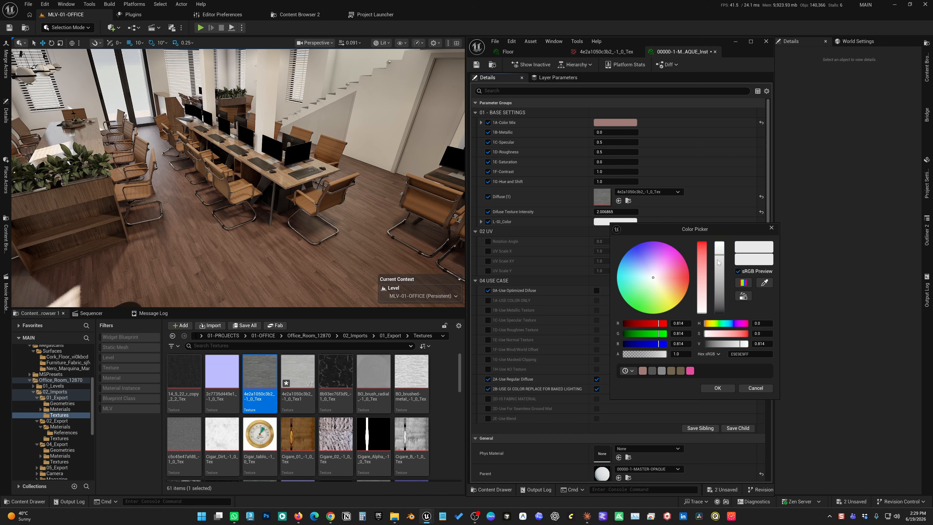
pyautogui.moveTo(718, 259); pyautogui.dragTo(719, 290)
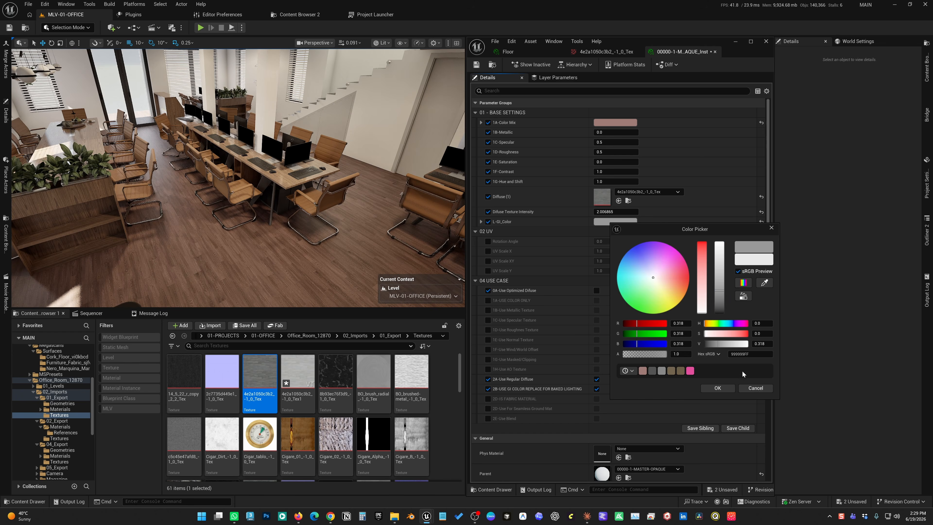
pyautogui.click(755, 388)
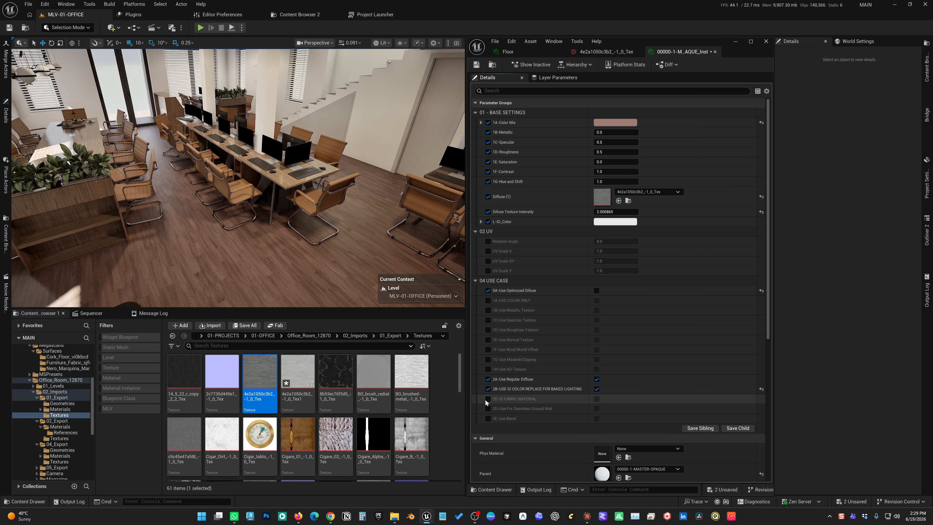
# Step: Select and frame the sofa, and open its fabric material instance for editing
pyautogui.moveTo(372, 235); pyautogui.dragTo(227, 241, button='right')
pyautogui.click(220, 180)
pyautogui.press('f')
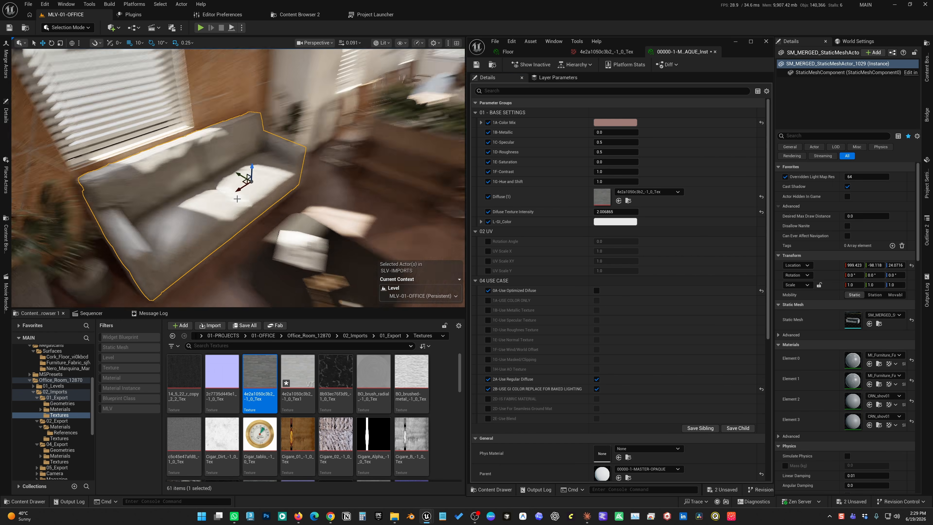
pyautogui.keyDown('alt'); pyautogui.moveTo(220, 180); pyautogui.dragTo(132, 151); pyautogui.keyUp('alt')
pyautogui.keyDown('alt'); pyautogui.moveTo(235, 206); pyautogui.dragTo(286, 211, button='right'); pyautogui.keyUp('alt')
pyautogui.doubleClick(855, 364)
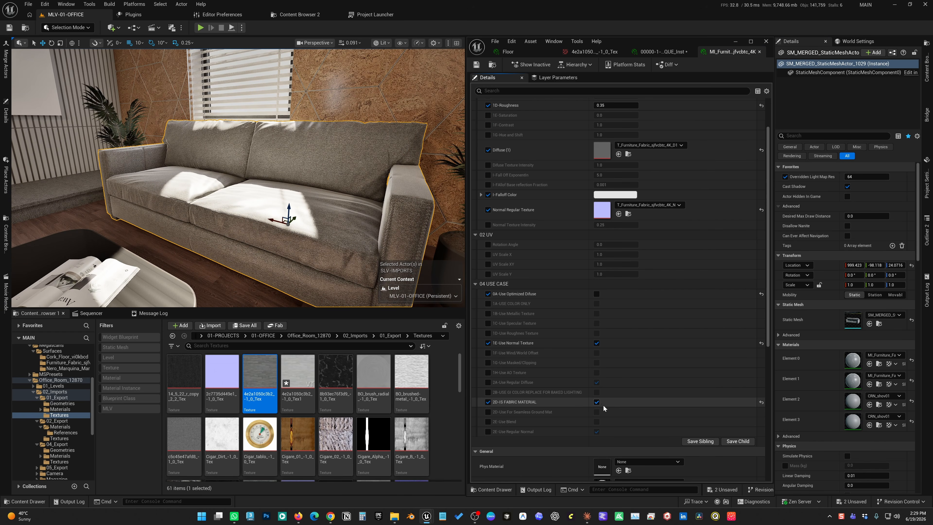
# Step: Turn Is Fabric Material off and back on, and change the sofa's Falloff Color to a pale pink
pyautogui.click(597, 402)
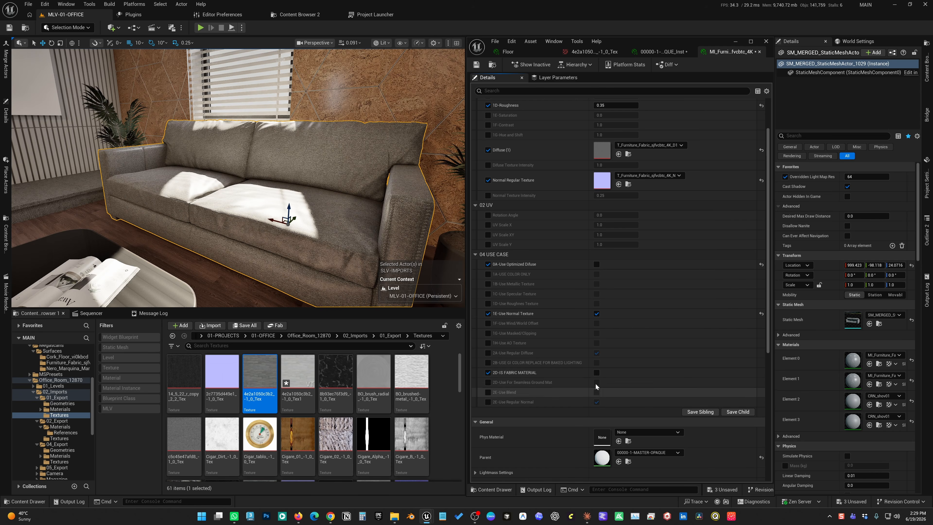
pyautogui.click(596, 372)
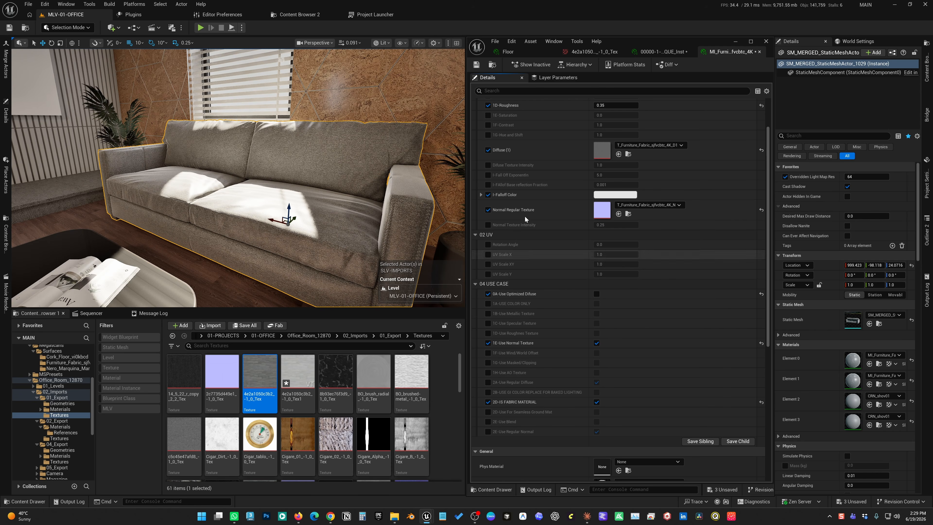
pyautogui.click(605, 197)
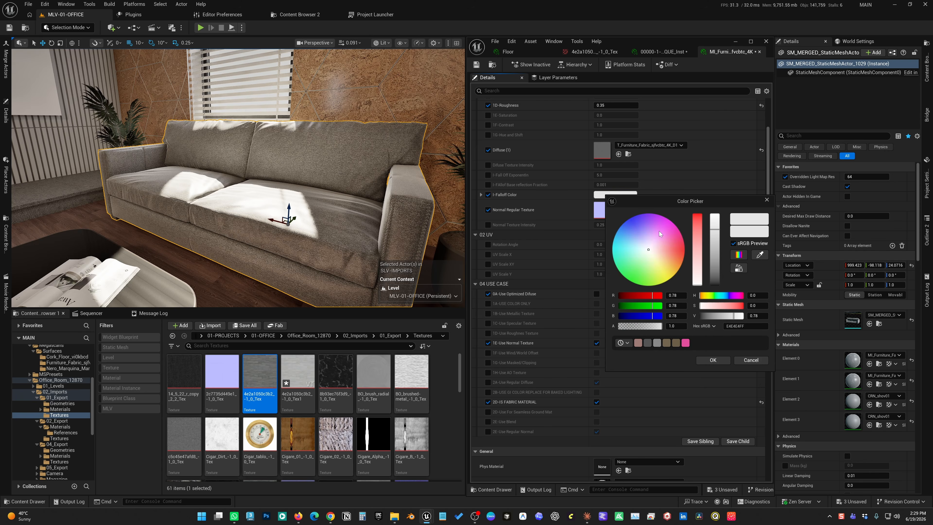
pyautogui.click(663, 232)
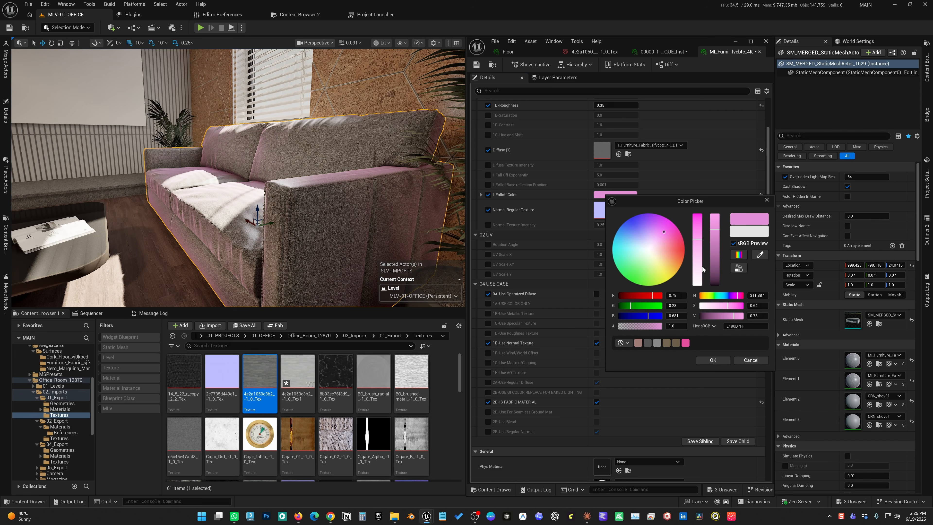
pyautogui.click(701, 266)
pyautogui.click(713, 360)
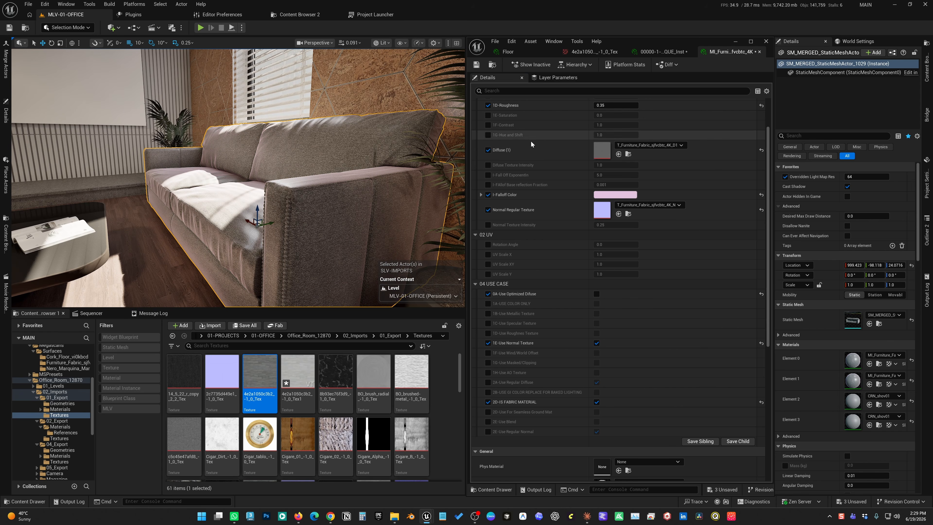
# Step: Override Fall Off Exponent with about 2.05 and Falloff Base Reflection Fraction with about -0.028
pyautogui.click(488, 175)
pyautogui.moveTo(611, 175)
pyautogui.mouseDown()
pyautogui.moveTo(591, 175)
pyautogui.moveTo(602, 185)
pyautogui.mouseUp()
pyautogui.click(487, 185)
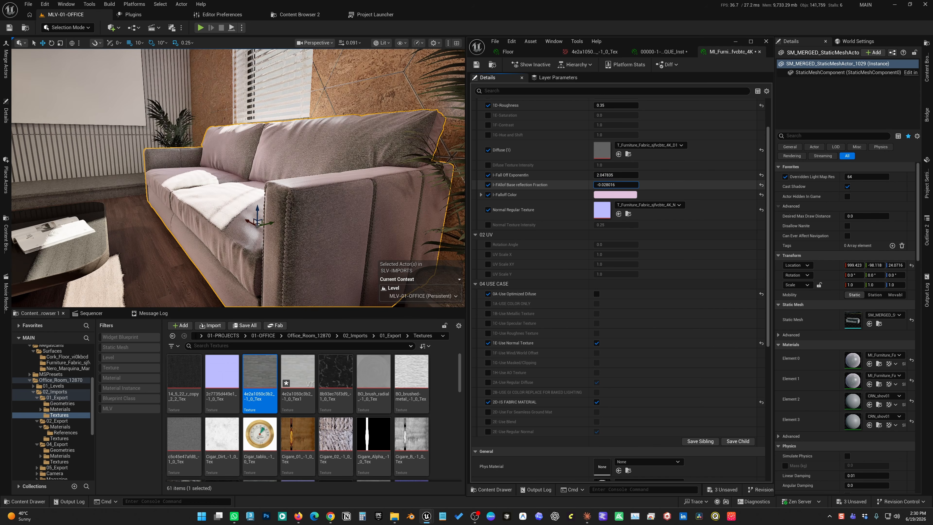
# Step: Reset and disable the falloff exponent, base reflection fraction and Falloff Color overrides, and turn off Is Fabric Material with its override
pyautogui.click(761, 175)
pyautogui.click(761, 185)
pyautogui.click(761, 195)
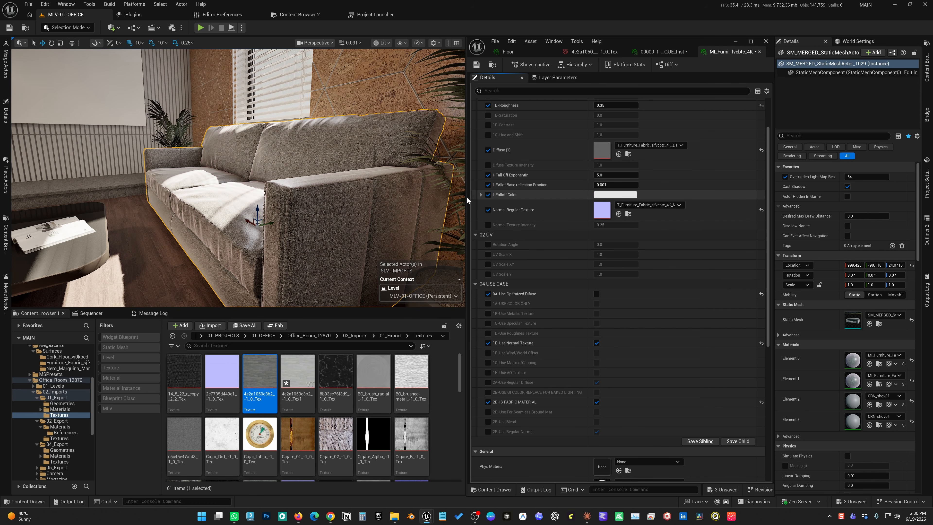
pyautogui.click(488, 195)
pyautogui.click(488, 185)
pyautogui.click(488, 175)
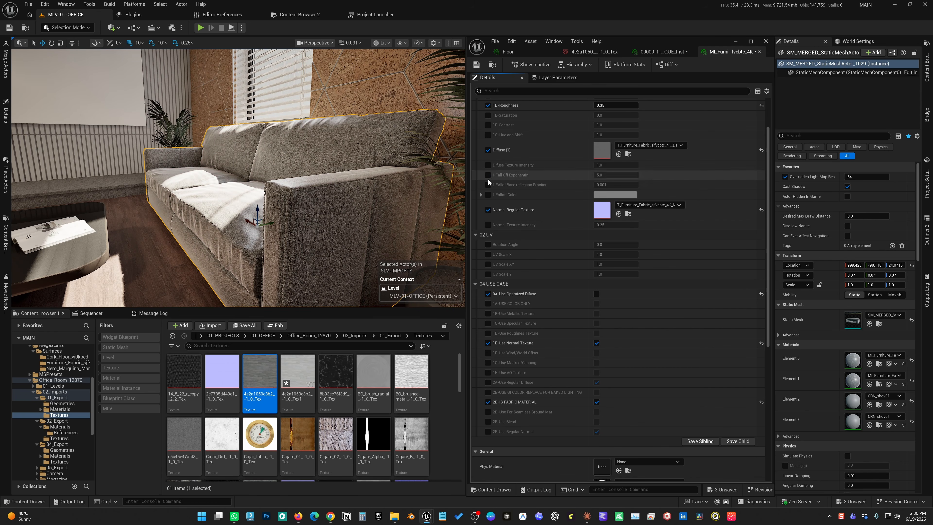
pyautogui.click(597, 401)
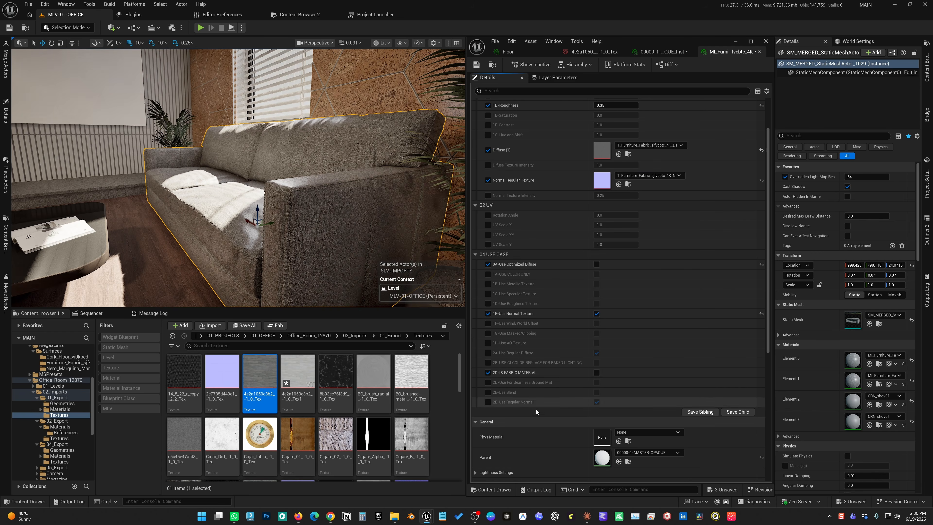
pyautogui.click(487, 373)
# Step: Turn on Use Blend for the sofa fabric and override Blend Color with pink
pyautogui.click(488, 392)
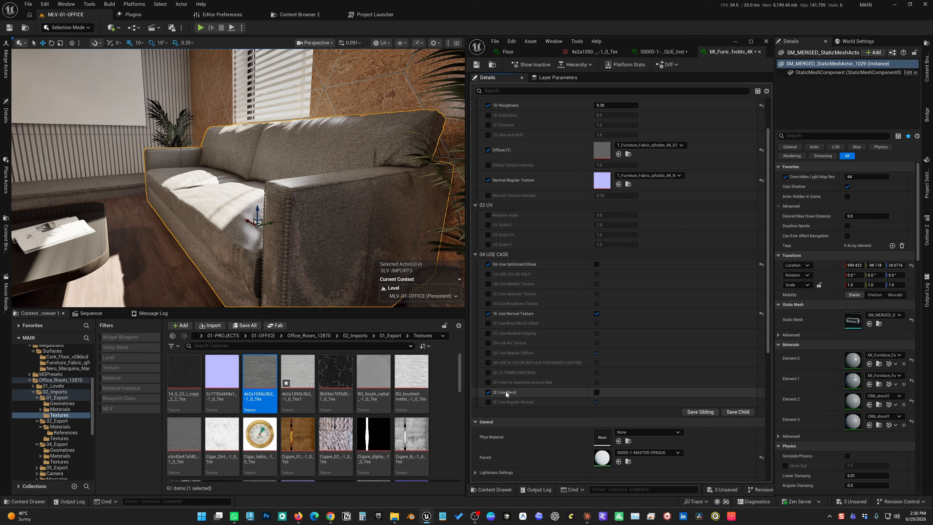
pyautogui.click(596, 392)
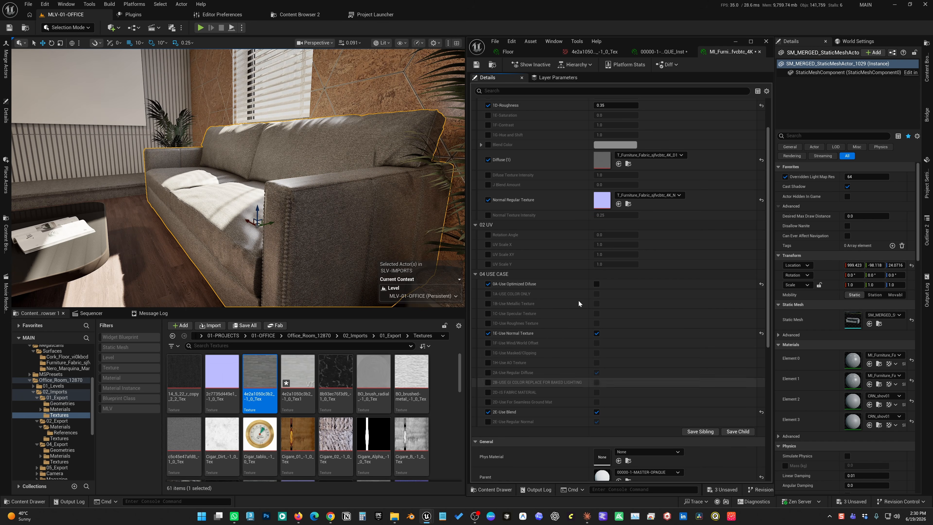
pyautogui.click(488, 145)
pyautogui.click(612, 147)
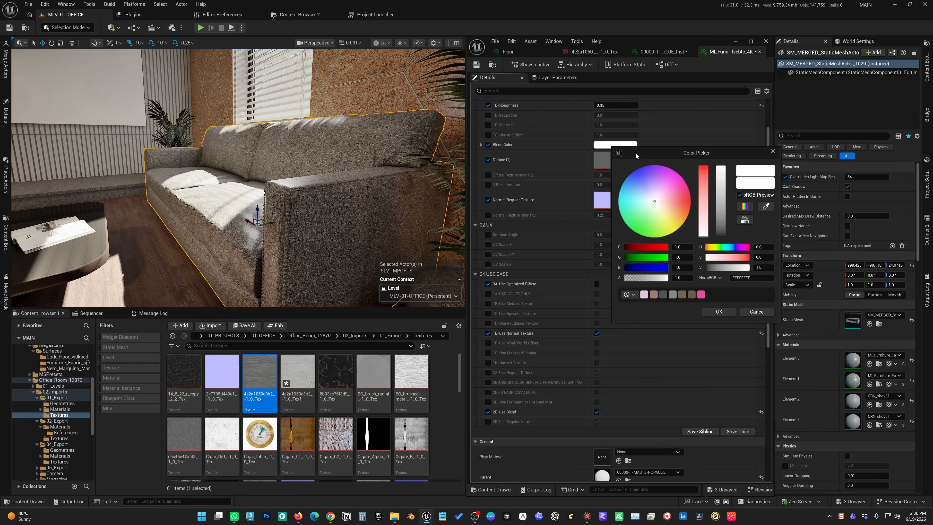
pyautogui.moveTo(667, 194); pyautogui.dragTo(674, 191)
pyautogui.moveTo(720, 170)
pyautogui.mouseDown()
pyautogui.moveTo(721, 183)
pyautogui.moveTo(722, 175)
pyautogui.mouseUp()
pyautogui.click(722, 312)
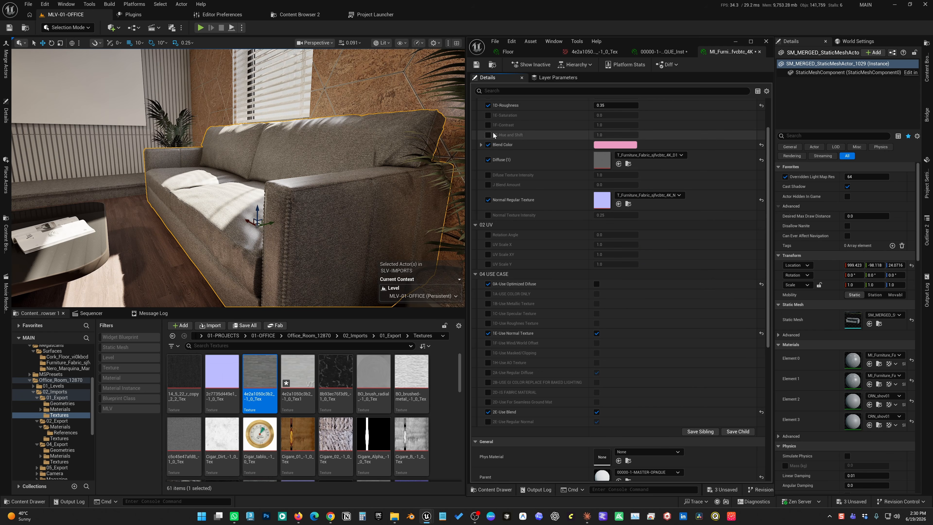
# Step: Override Blend Amount with 0.272 and change Blend Color to a pale yellow-green
pyautogui.click(488, 184)
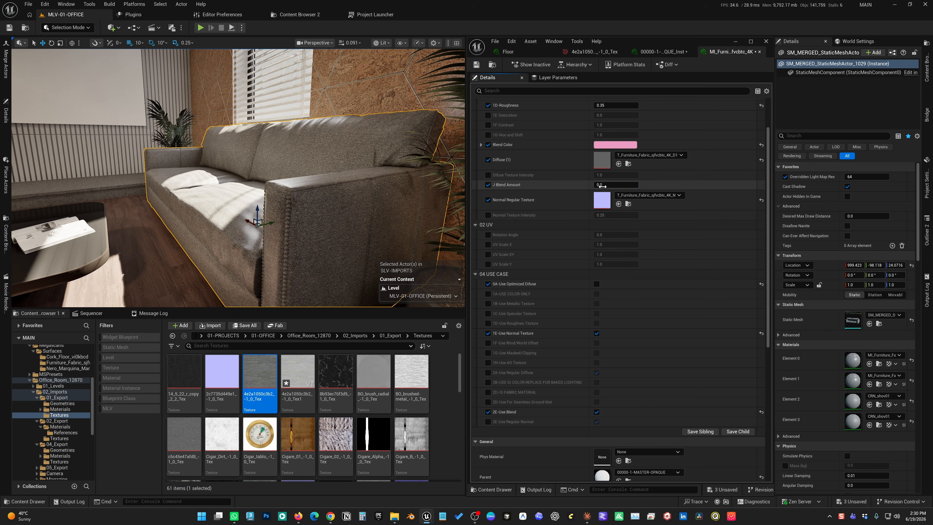
pyautogui.moveTo(600, 185); pyautogui.dragTo(614, 185)
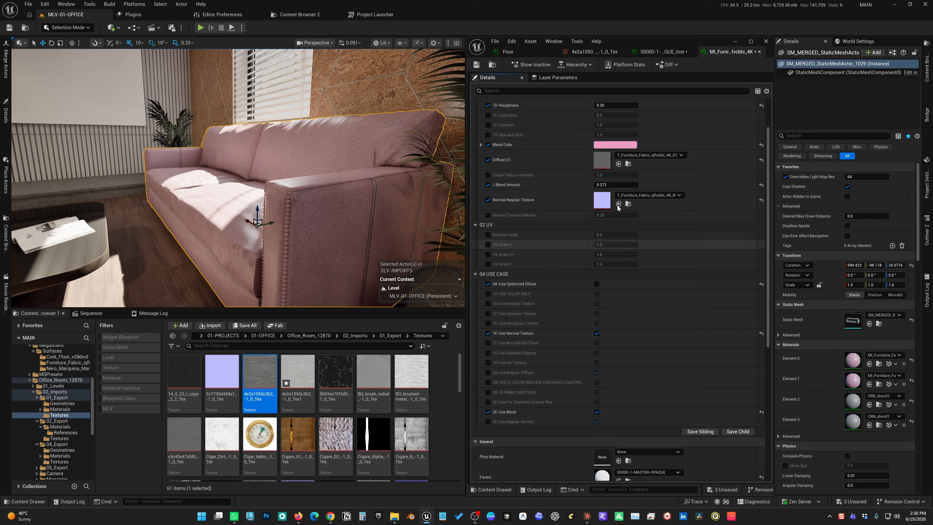
pyautogui.click(615, 144)
pyautogui.click(668, 201)
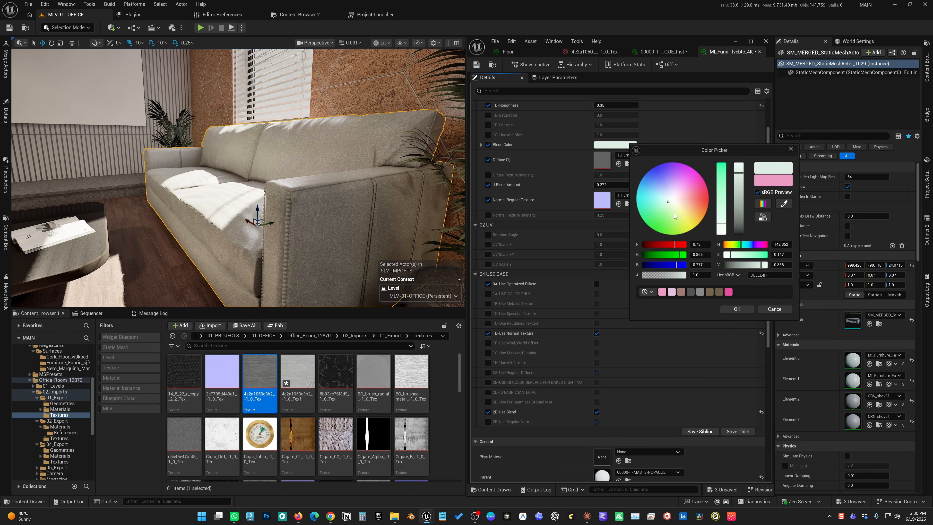
pyautogui.click(673, 213)
pyautogui.click(743, 307)
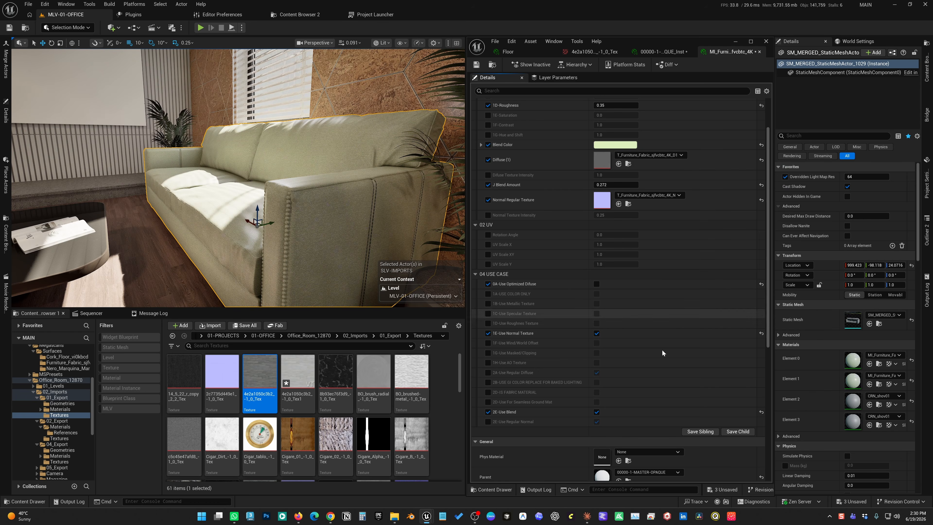
# Step: Compare the sofa with the Use Blend override disabled and re-enabled, and turn Use Blend off along with its override
pyautogui.click(488, 412)
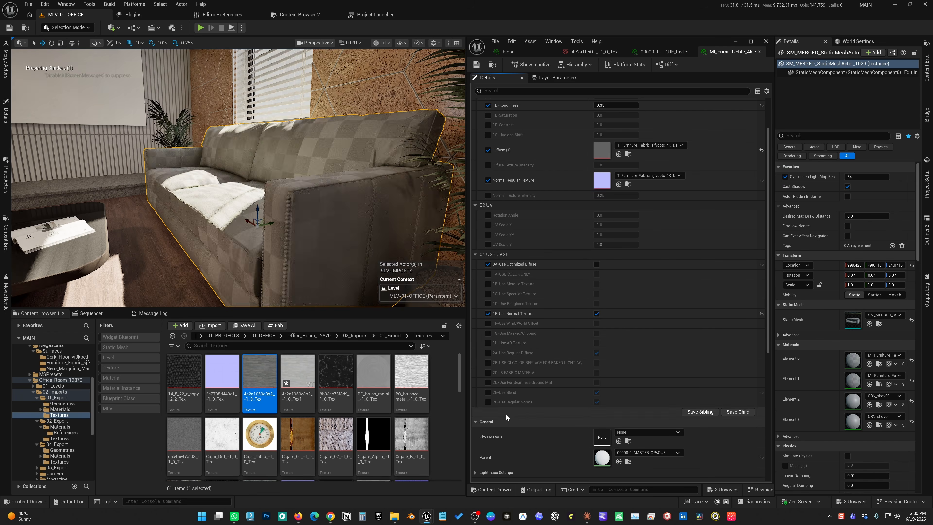
pyautogui.click(488, 392)
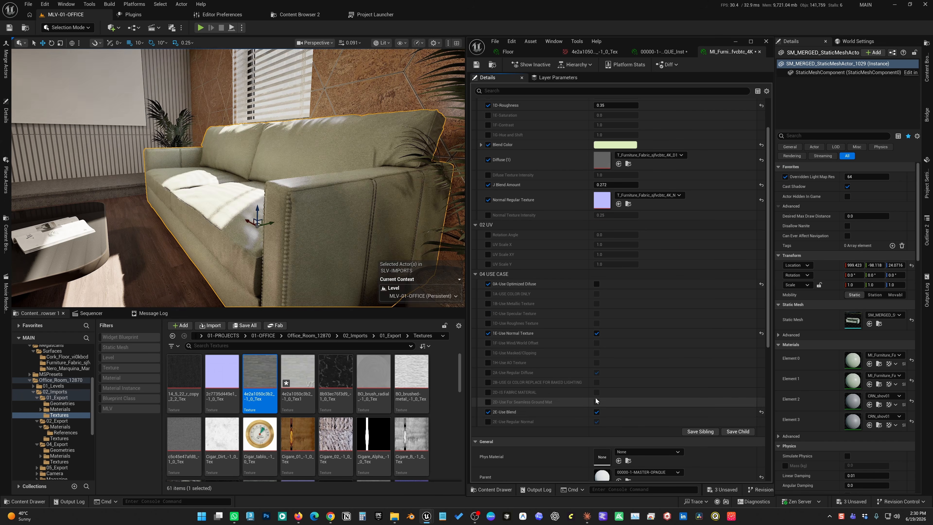
pyautogui.click(597, 412)
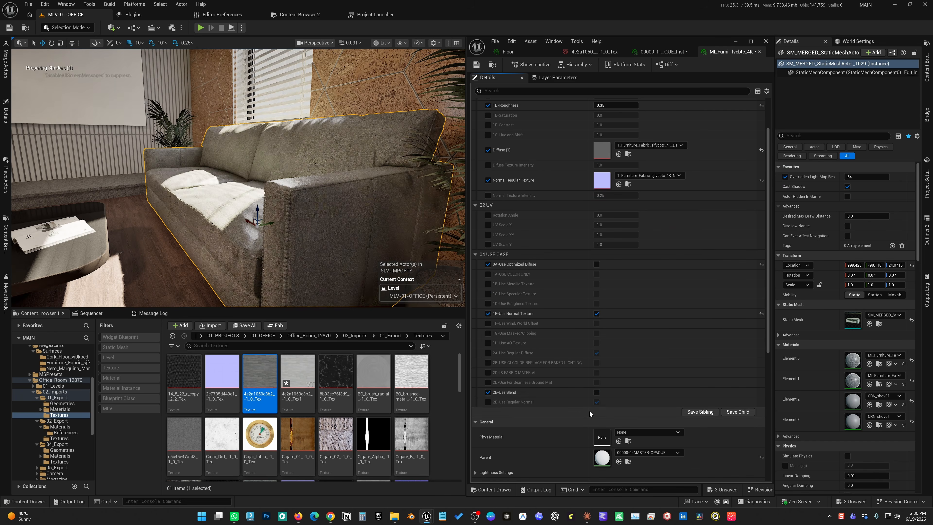
pyautogui.click(487, 392)
# Step: Override Use Regular Normal, toggle it off and back on, and deselect the sofa in the saved overall office view
pyautogui.click(488, 400)
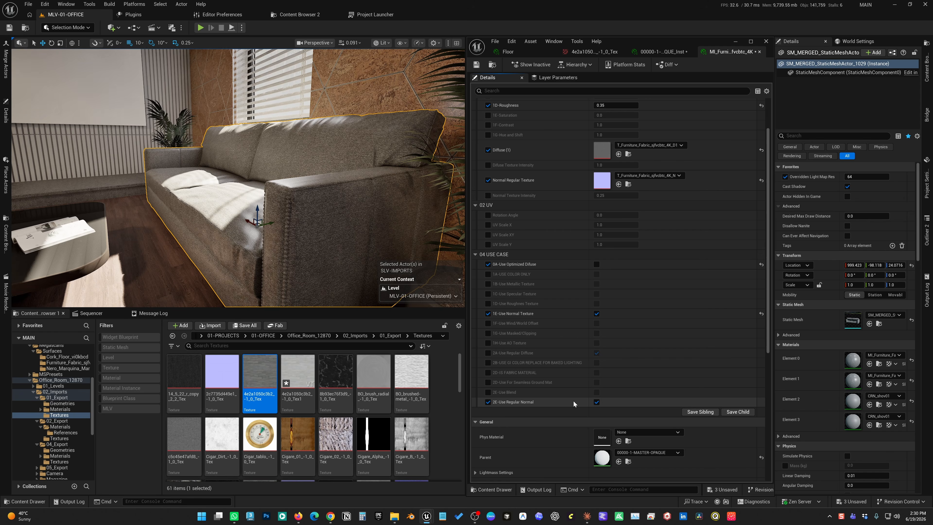
pyautogui.click(596, 401)
pyautogui.keyDown('alt'); pyautogui.moveTo(293, 220); pyautogui.dragTo(429, 228); pyautogui.keyUp('alt')
pyautogui.click(596, 402)
pyautogui.moveTo(361, 245); pyautogui.dragTo(400, 220, button='right')
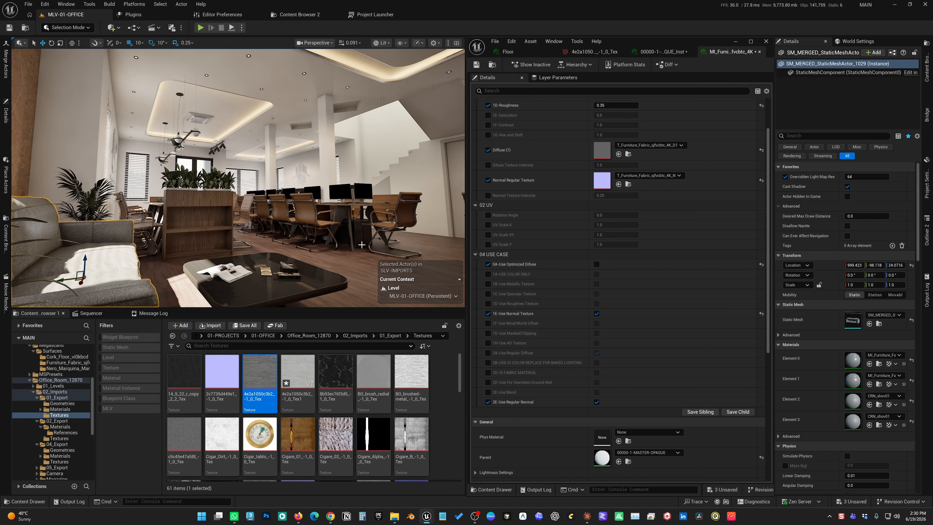
pyautogui.press('1')
pyautogui.press('Escape')
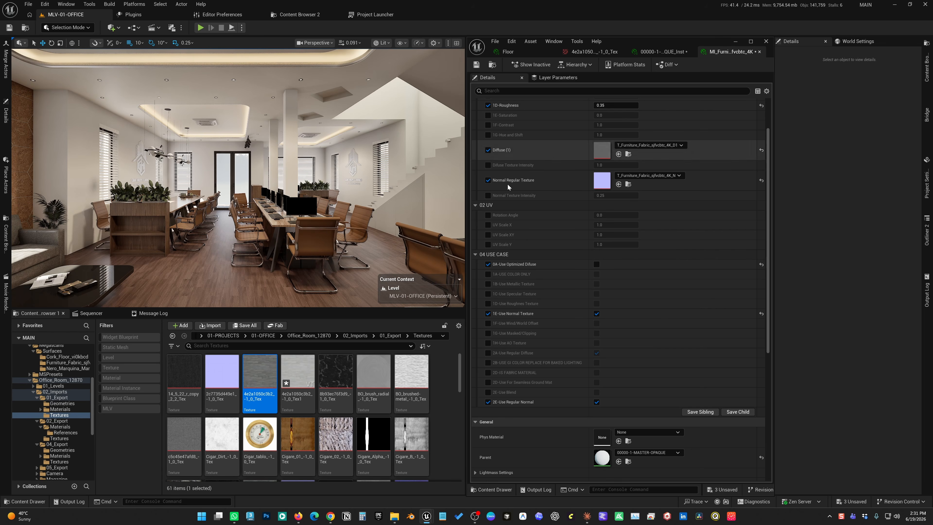
# Step: Turn on Use Optimized Diffuse, turn off Use Normal Texture, and disable both overrides in the sofa fabric instance
pyautogui.scroll(3, 591, 274)
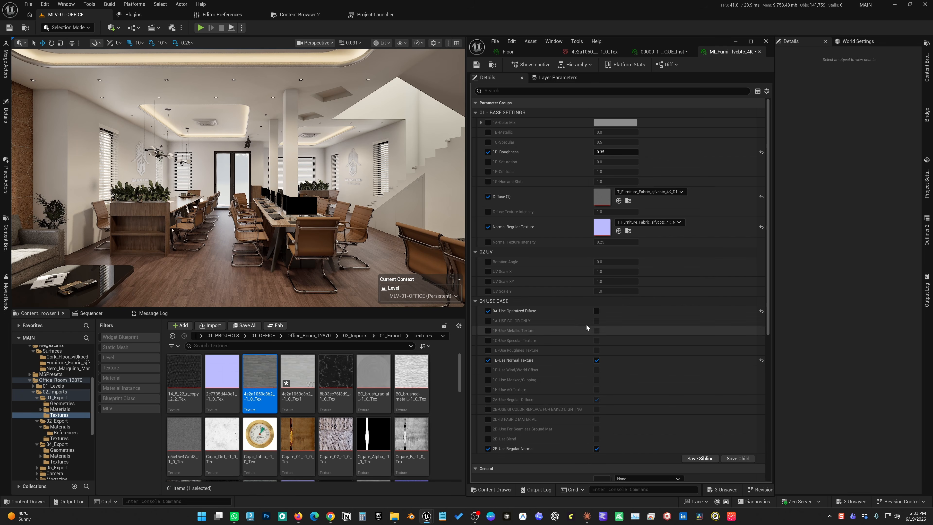
pyautogui.click(596, 311)
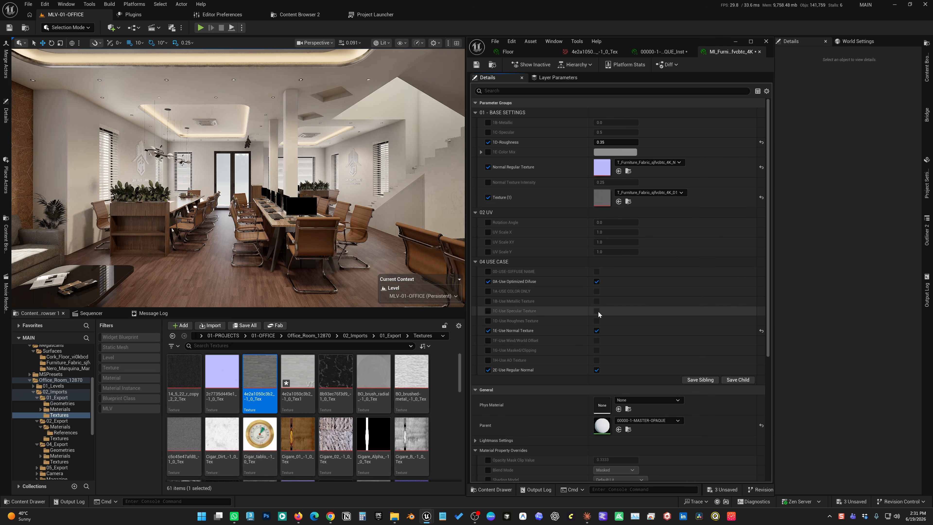
pyautogui.click(596, 331)
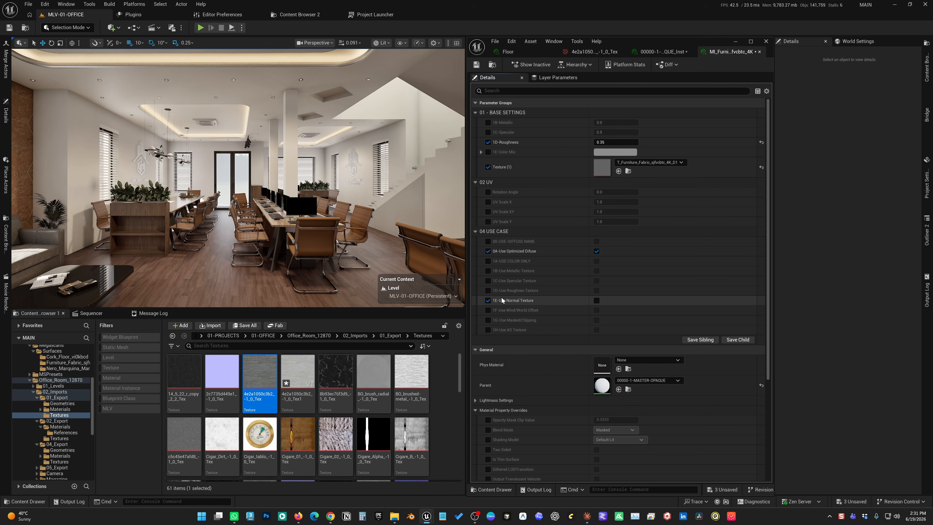
pyautogui.click(487, 300)
pyautogui.click(487, 250)
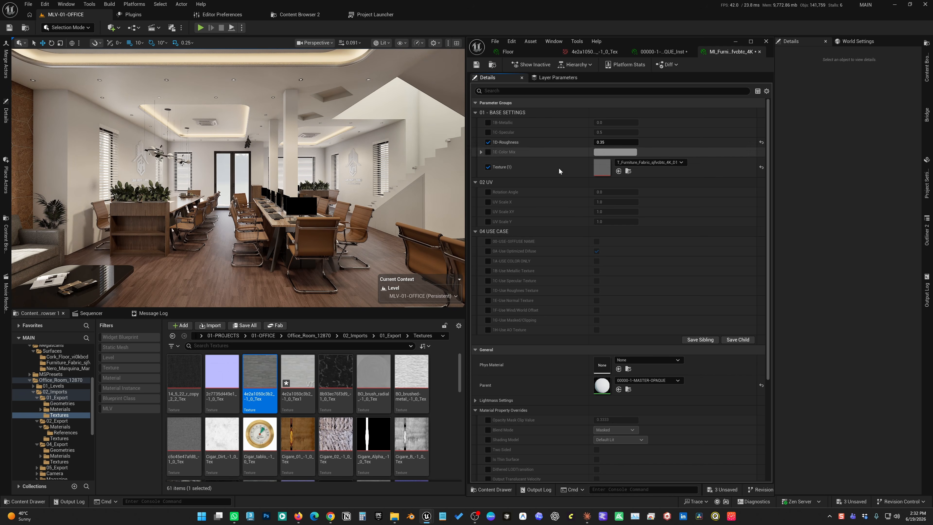
# Step: Select the office chair at the desk's end, open its chrome frame material instance, and compare the Metallic override off and on
pyautogui.click(315, 245)
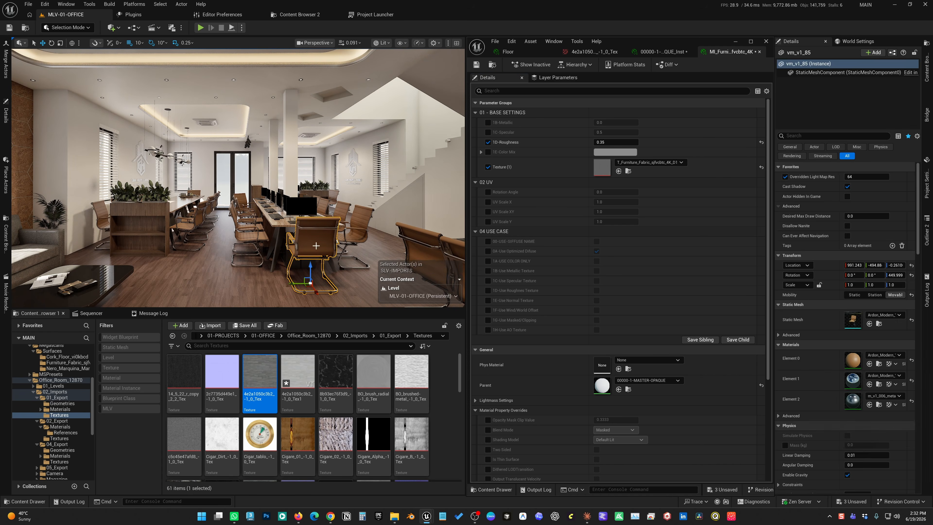
pyautogui.press('f')
pyautogui.moveTo(207, 231)
pyautogui.keyDown('alt'); pyautogui.mouseDown()
pyautogui.moveTo(235, 222)
pyautogui.moveTo(205, 228)
pyautogui.mouseUp(); pyautogui.keyUp('alt')
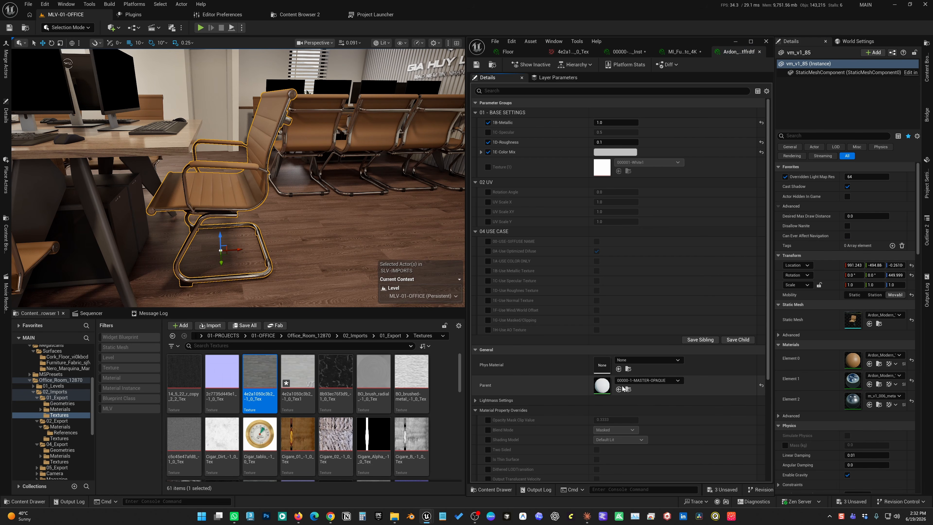
pyautogui.click(487, 122)
pyautogui.click(487, 122)
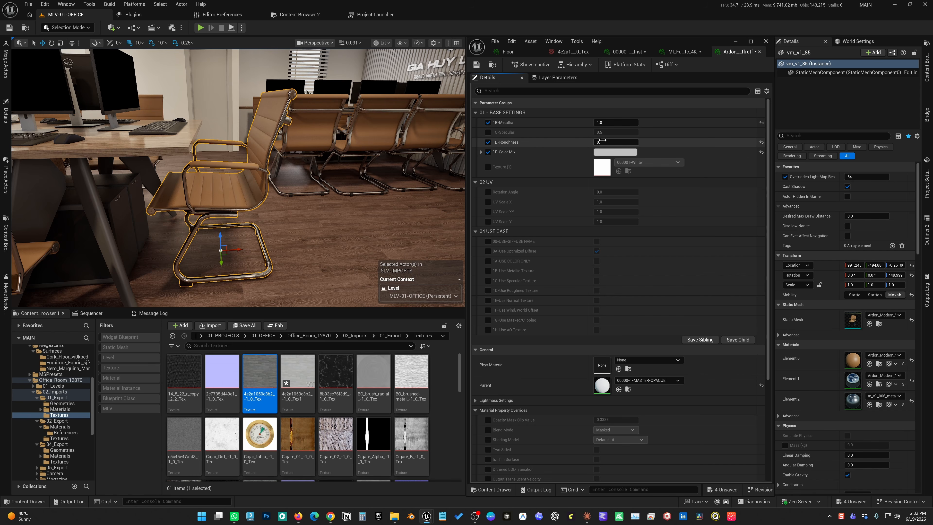
pyautogui.keyDown('alt'); pyautogui.moveTo(337, 207); pyautogui.dragTo(294, 211); pyautogui.keyUp('alt')
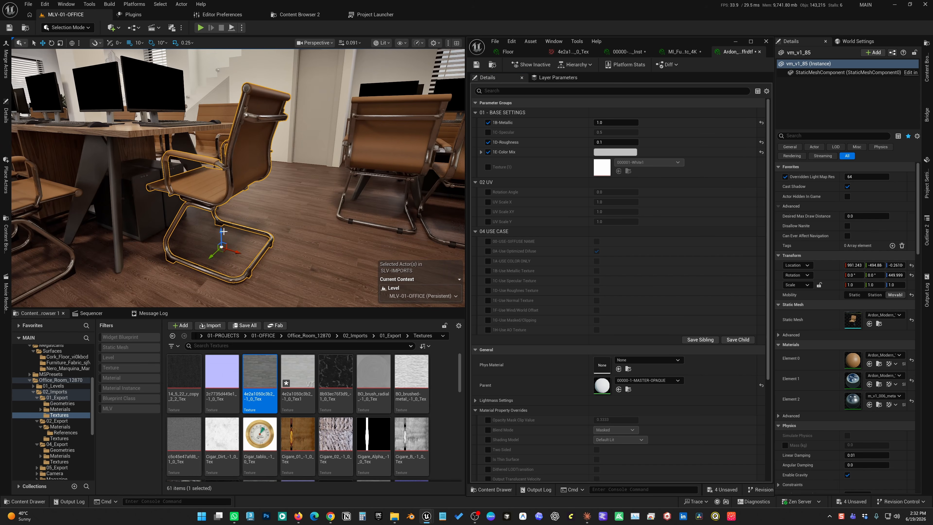
# Step: Open the chair's Element 2 metal instance, lighten its Color Mix grey to a value of 0.321, and examine the chair frame
pyautogui.keyDown('alt'); pyautogui.moveTo(224, 231); pyautogui.dragTo(185, 213); pyautogui.keyUp('alt')
pyautogui.doubleClick(858, 403)
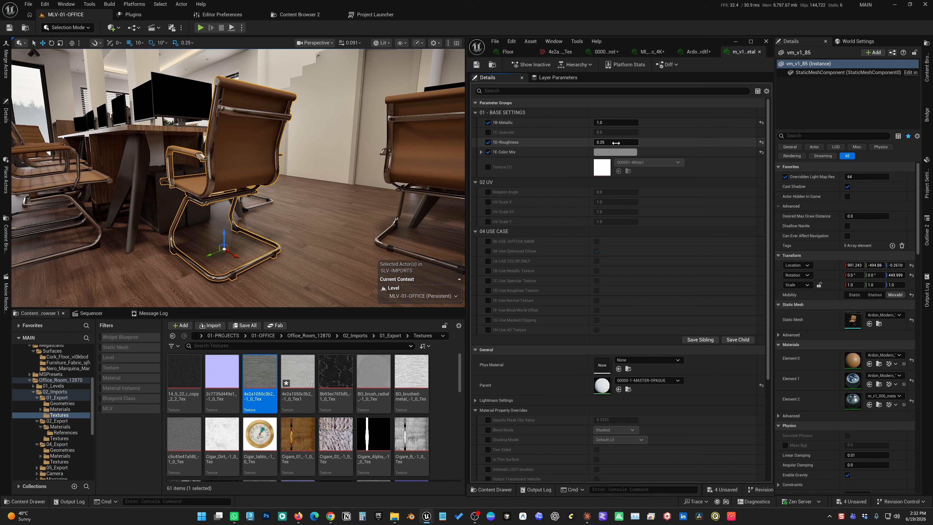
pyautogui.click(615, 152)
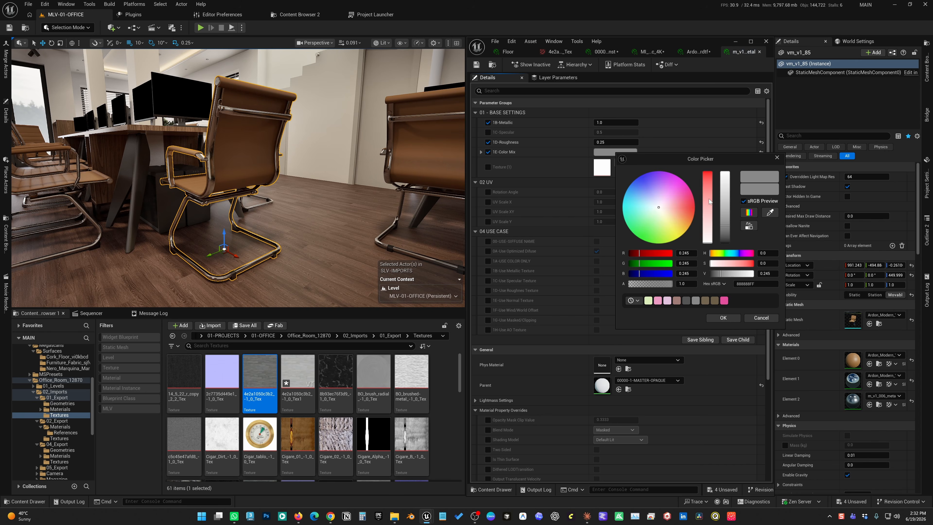
pyautogui.moveTo(725, 227); pyautogui.dragTo(726, 219)
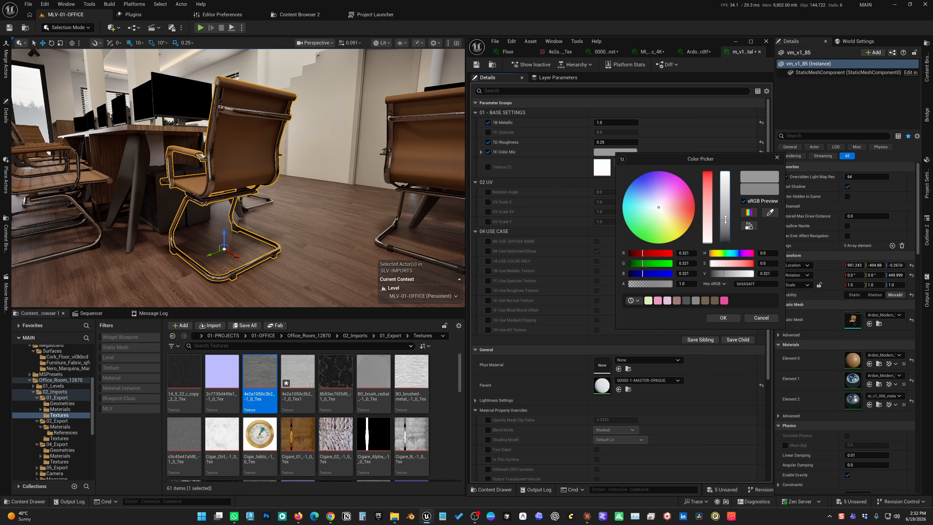
pyautogui.click(734, 316)
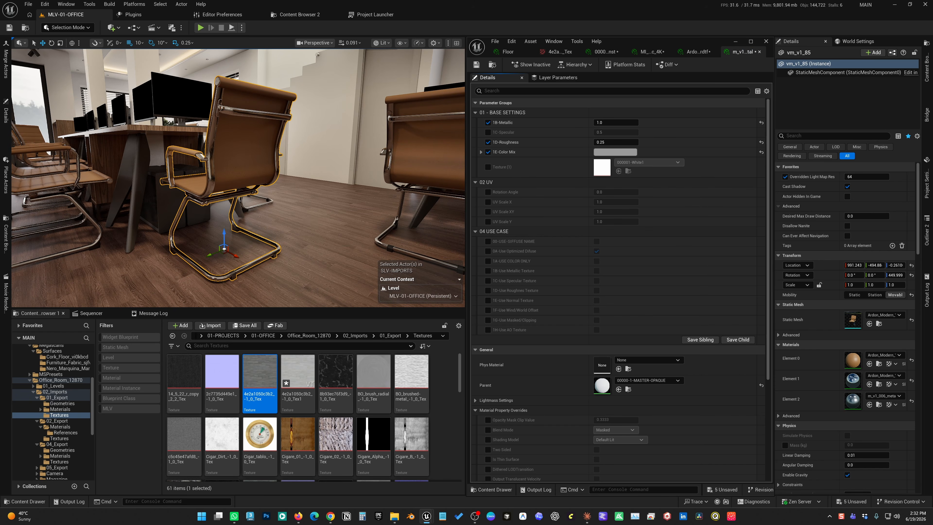
pyautogui.moveTo(296, 218); pyautogui.dragTo(284, 244, button='right')
pyautogui.scroll(6, 296, 218)
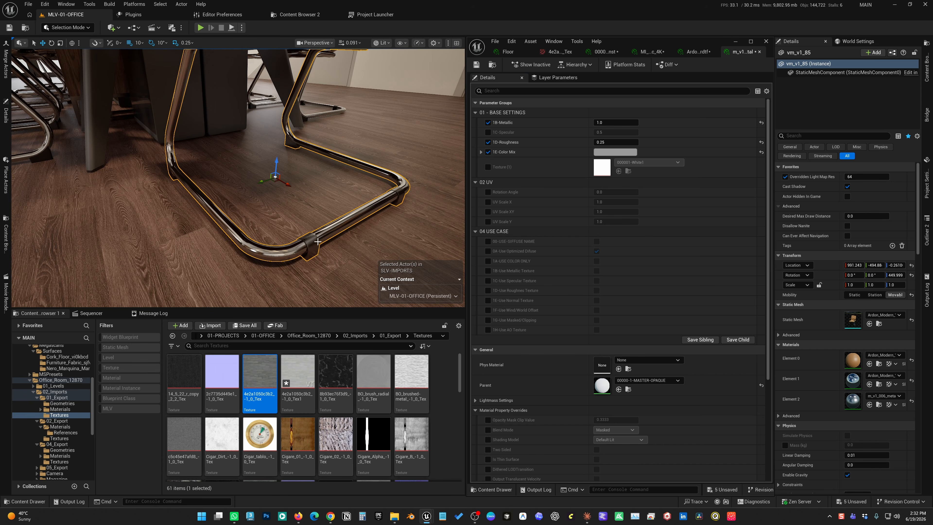
pyautogui.scroll(-7, 323, 241)
pyautogui.keyDown('alt'); pyautogui.moveTo(324, 239); pyautogui.dragTo(318, 215); pyautogui.keyUp('alt')
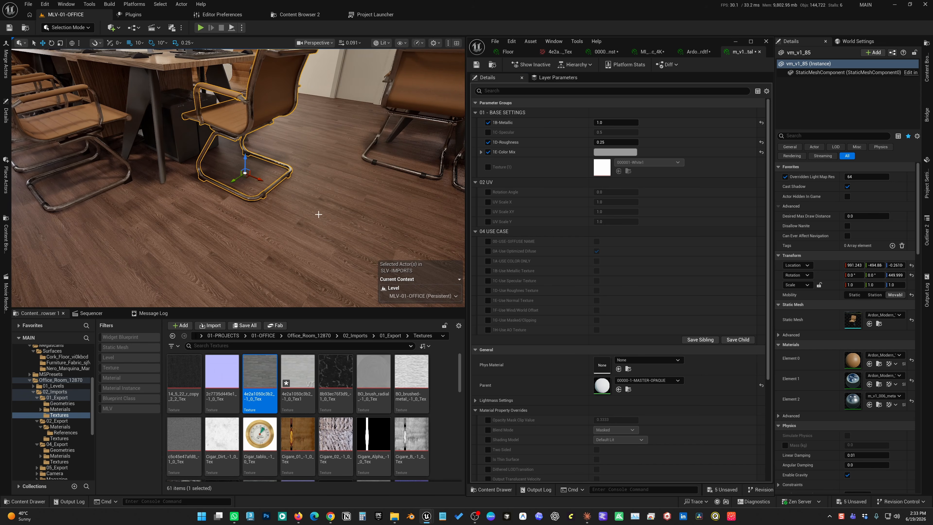
# Step: Open the desk's wood material instance, locate its Diffuse texture in the content browser, and change the parent to 00000-1-MASTER-OPAQUE
pyautogui.moveTo(343, 189); pyautogui.dragTo(244, 177, button='right')
pyautogui.click(244, 178)
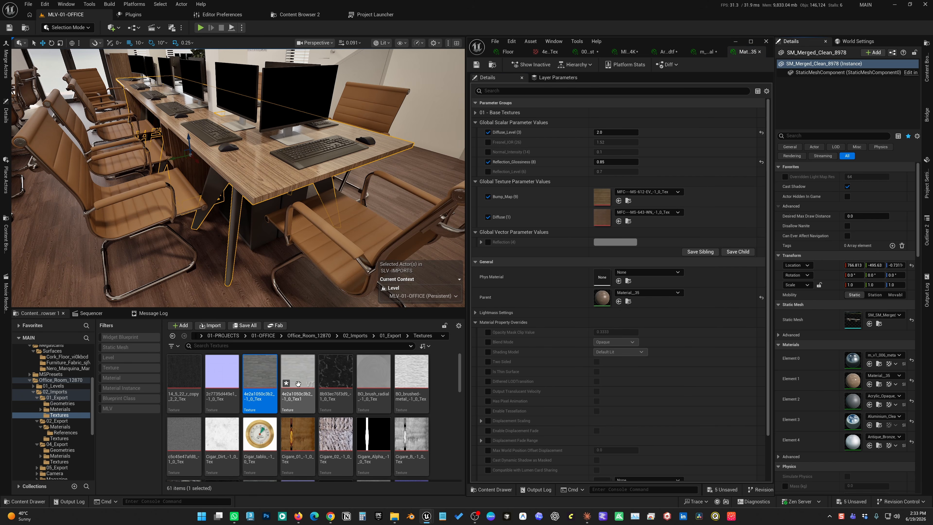
pyautogui.click(628, 221)
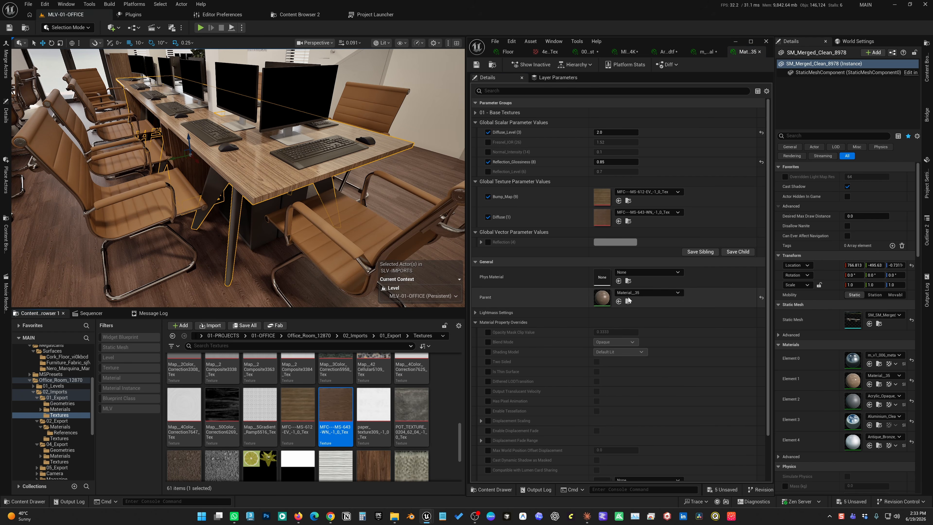
pyautogui.click(642, 292)
pyautogui.write('00000-1')
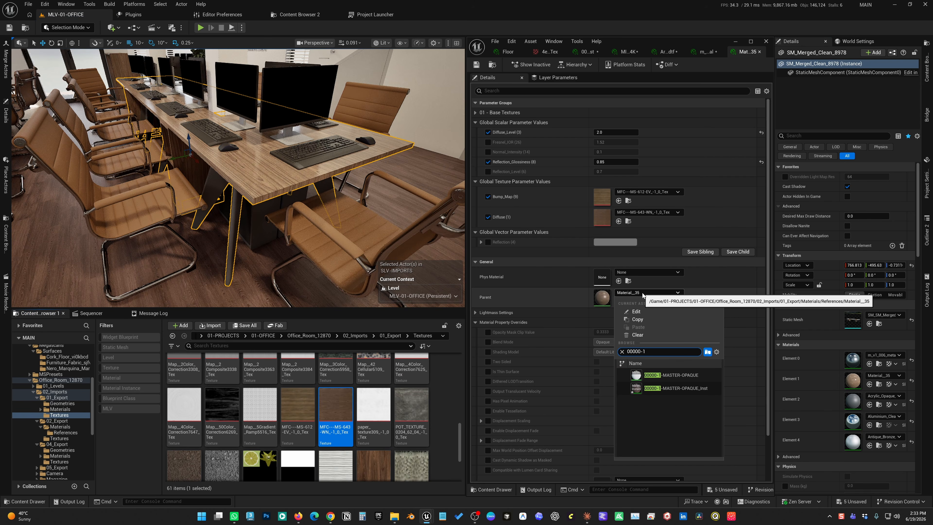
pyautogui.click(653, 373)
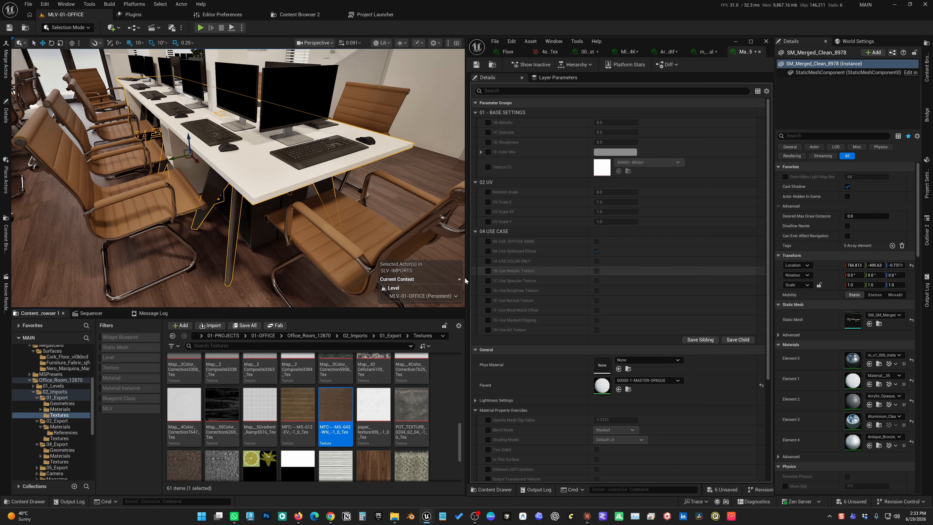
# Step: Override the desk instance's Texture with MFC---MS-643-WN_-1_0_Tex and its Roughness with 0.25
pyautogui.click(488, 166)
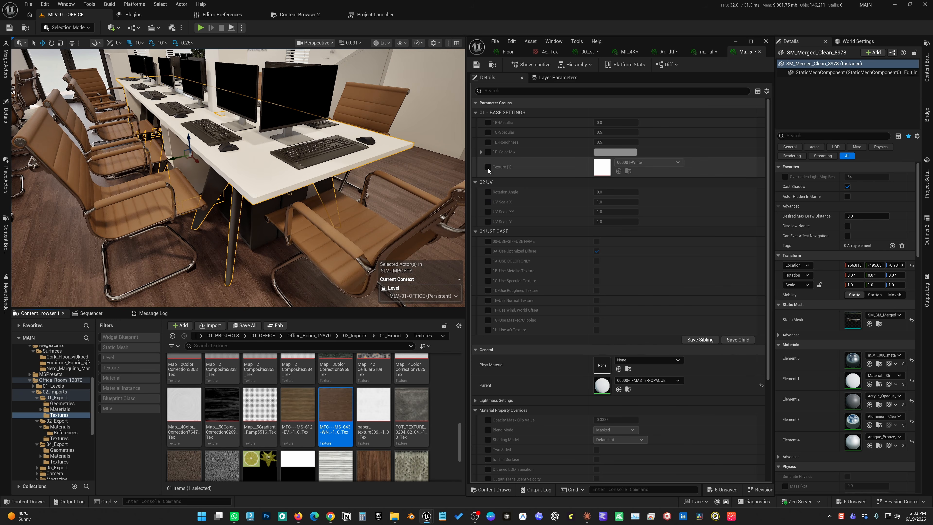
pyautogui.click(617, 171)
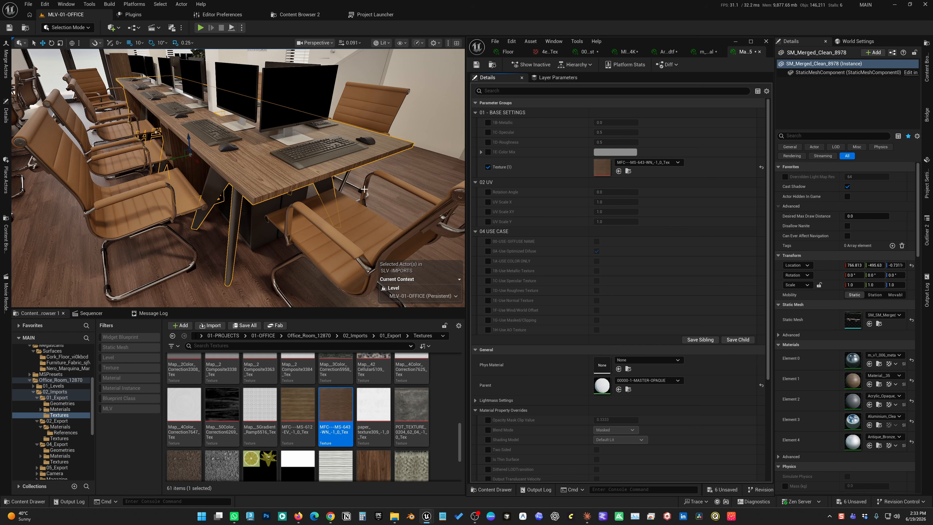
pyautogui.keyDown('alt'); pyautogui.moveTo(343, 194); pyautogui.dragTo(359, 195); pyautogui.keyUp('alt')
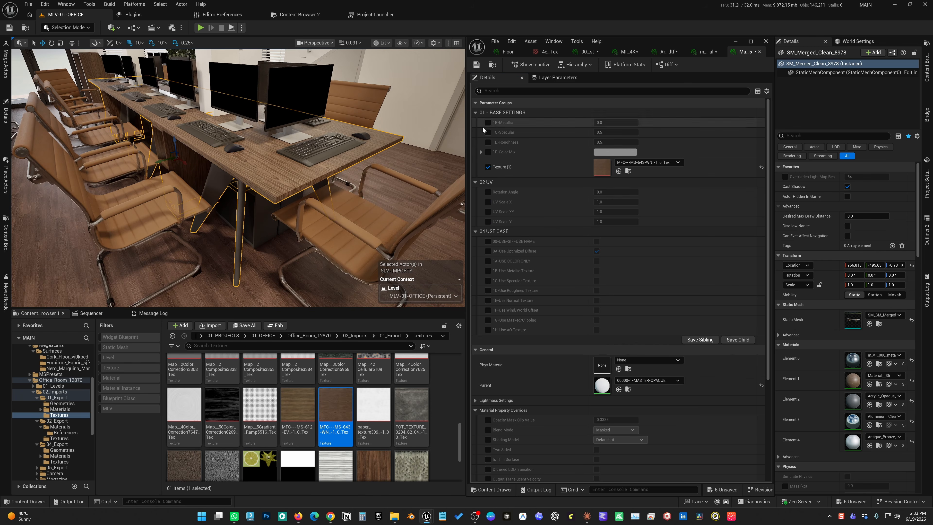
pyautogui.click(487, 142)
pyautogui.click(602, 142)
pyautogui.write('0.25')
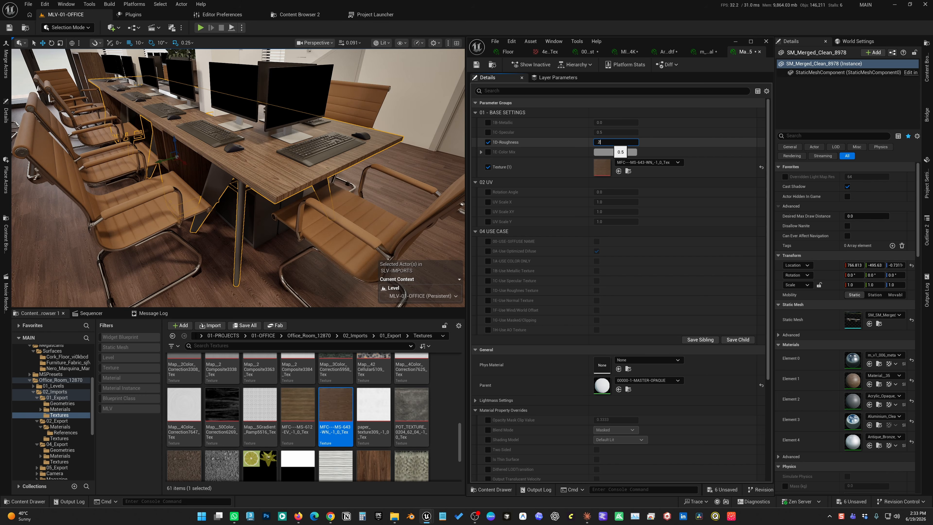
pyautogui.press('Return')
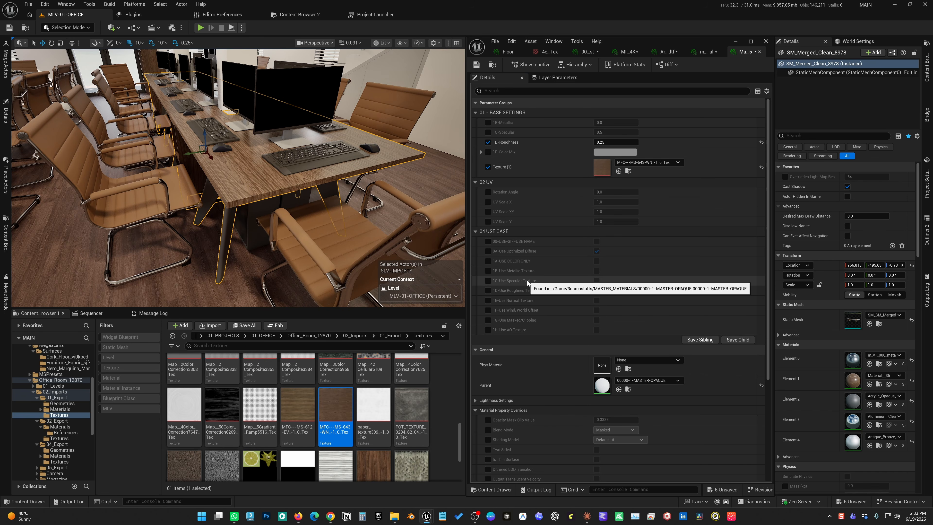
# Step: Select the chair again, open its brown leather material instance, and override Roughness with 0.25
pyautogui.click(325, 224)
pyautogui.press('f')
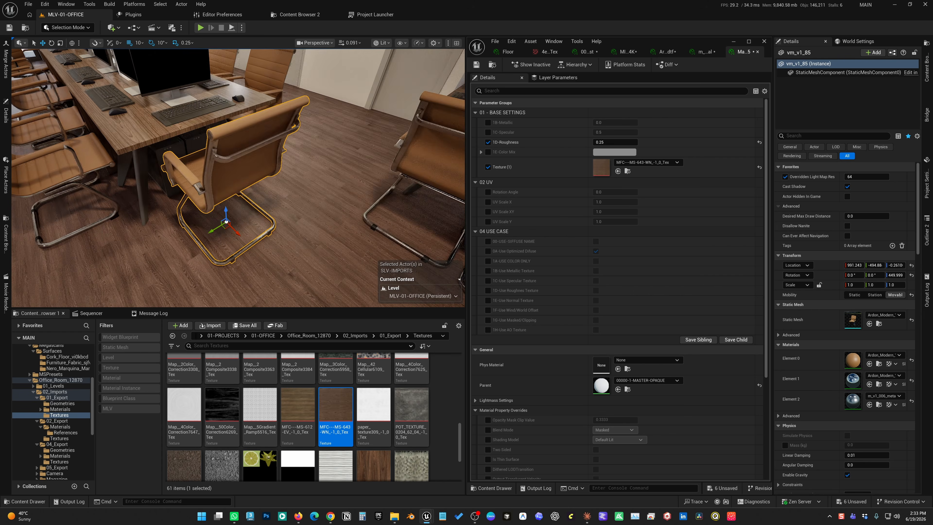
pyautogui.keyDown('alt'); pyautogui.moveTo(325, 225); pyautogui.dragTo(362, 217); pyautogui.keyUp('alt')
pyautogui.scroll(4, 341, 219)
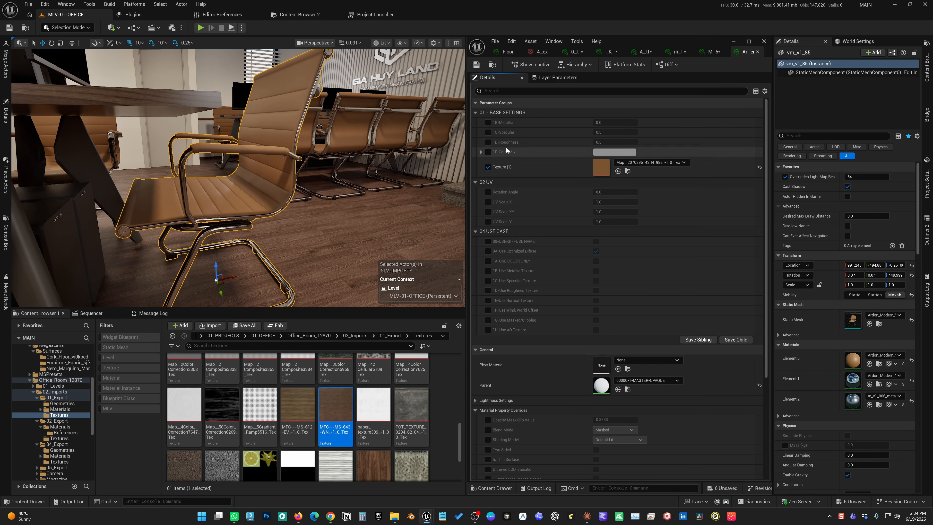
pyautogui.click(488, 142)
pyautogui.click(602, 142)
pyautogui.press('BackSpace')
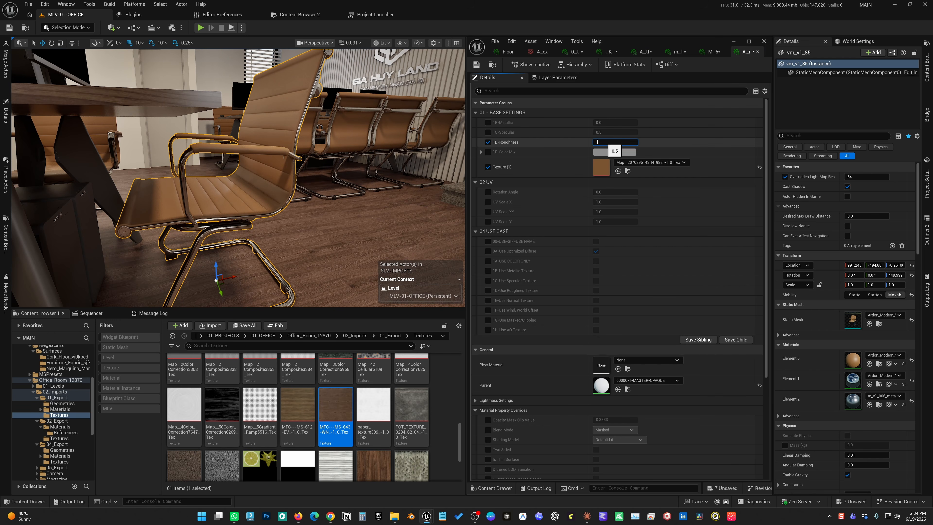
pyautogui.press('Return')
pyautogui.keyDown('alt'); pyautogui.moveTo(279, 184); pyautogui.dragTo(408, 176); pyautogui.keyUp('alt')
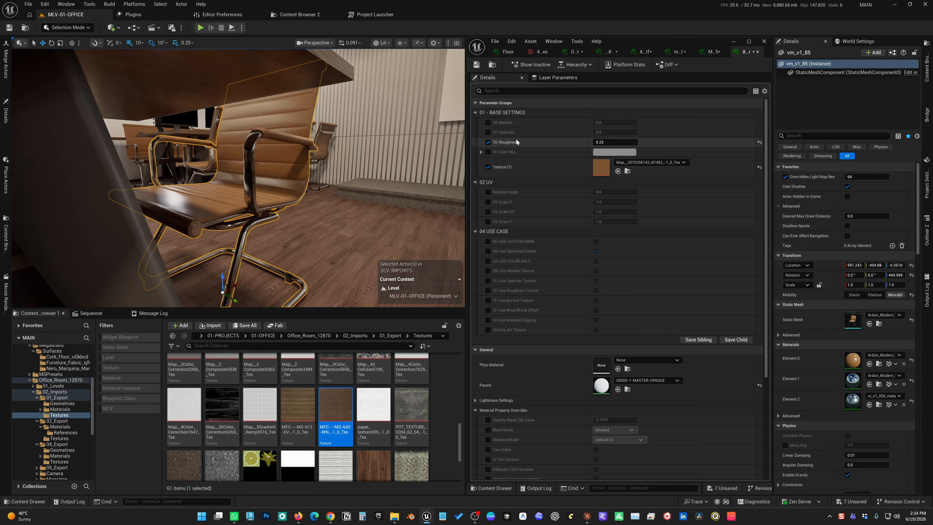
# Step: Set the chair leather's Roughness to 0.35, review the office desks and chairs, and postpone the pending autosave
pyautogui.click(606, 141)
pyautogui.write('0.35')
pyautogui.press('Return')
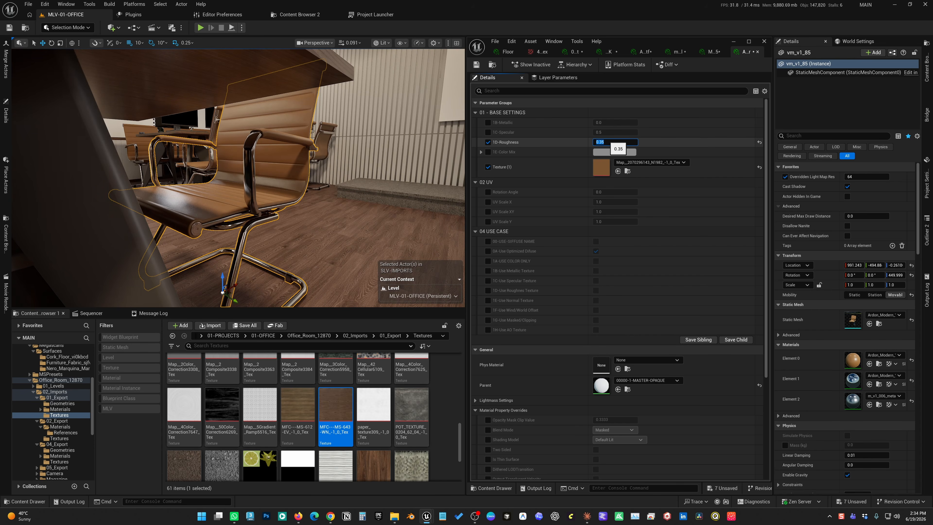
pyautogui.keyDown('alt'); pyautogui.moveTo(385, 204); pyautogui.dragTo(254, 196); pyautogui.keyUp('alt')
pyautogui.press('1')
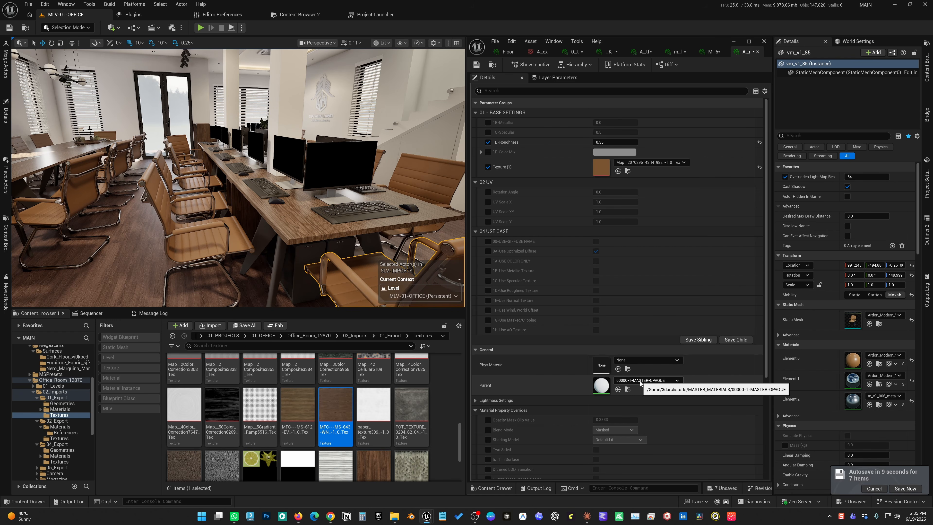
pyautogui.click(873, 488)
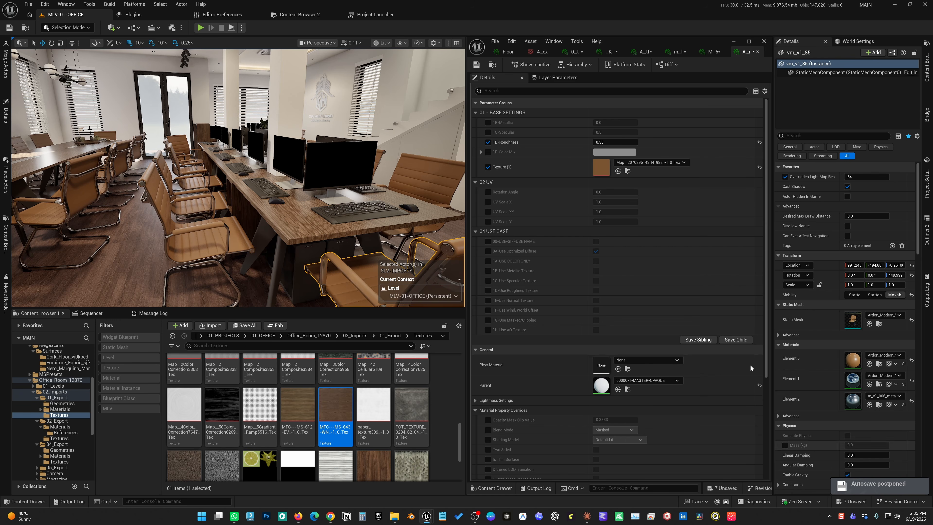